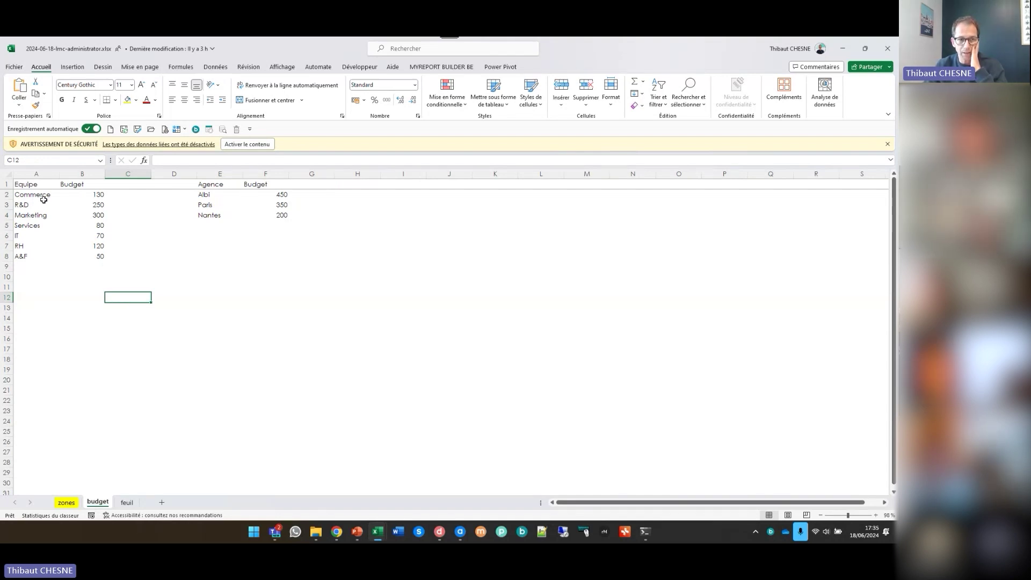
Total the team budgets in cell B9 with AutoSum (=SOMME(B2:B8)), giving 1000
left_click_drag(26, 194, 25, 253)
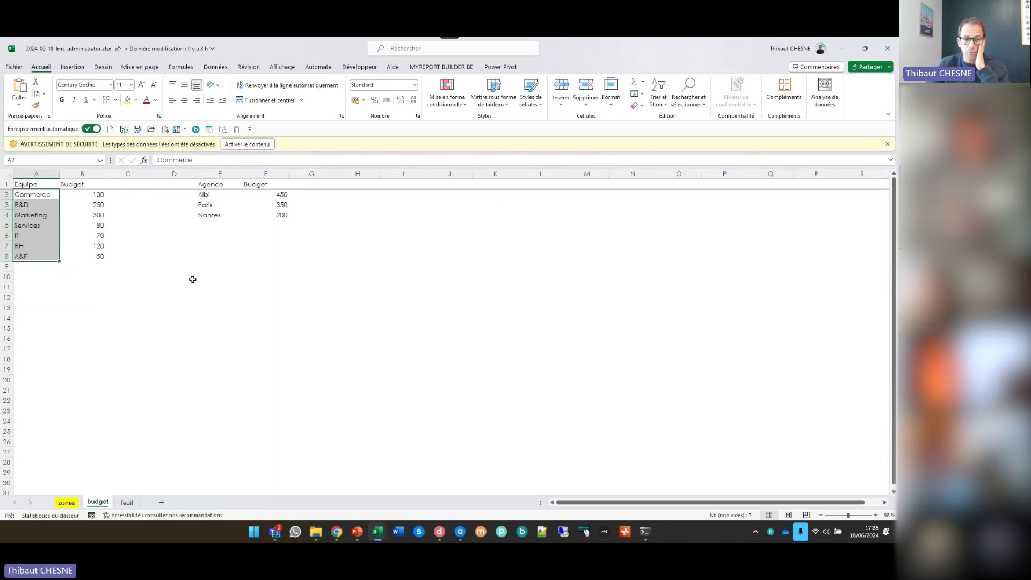
left_click(85, 269)
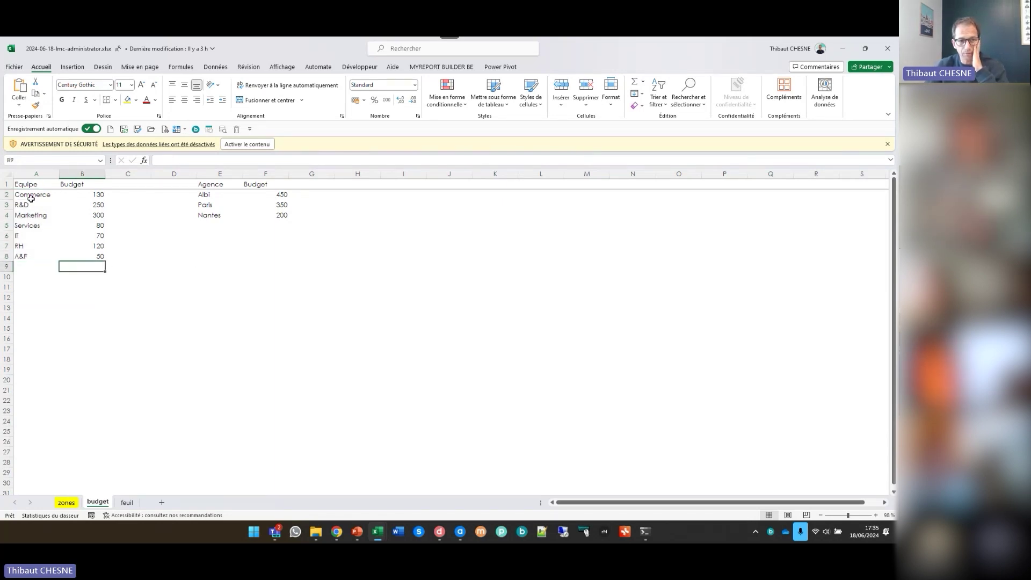
key("alt+equal")
key("Return")
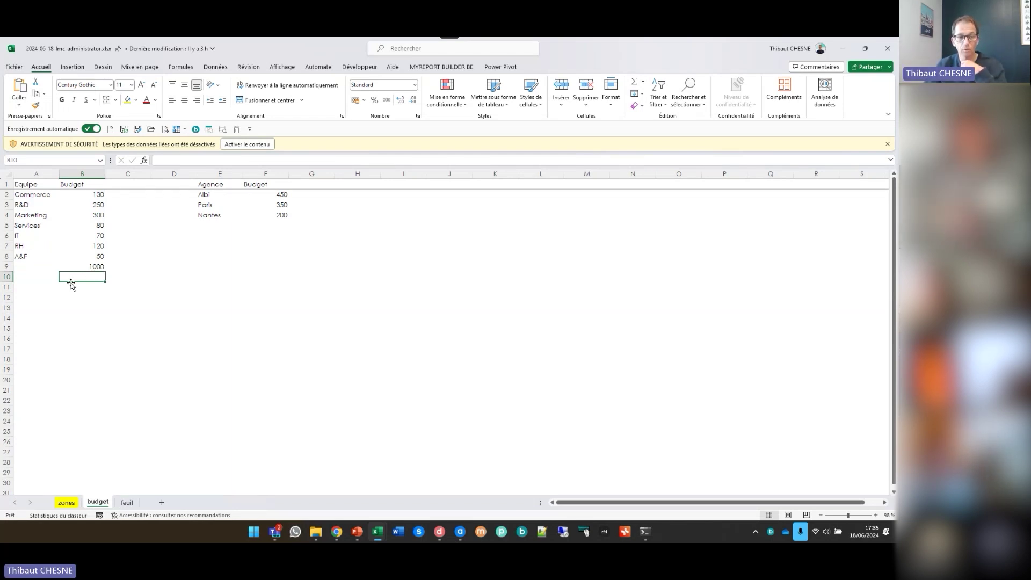
left_click(268, 225)
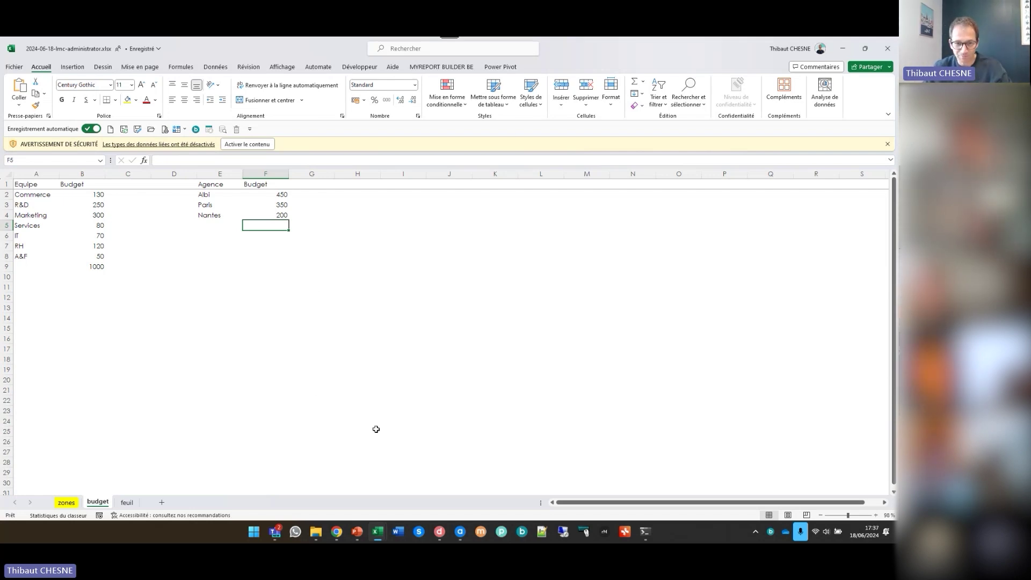
Open live-myclub's user groups and show the Agence Albi group's AGENCE attribute, set to Albi
left_click(460, 531)
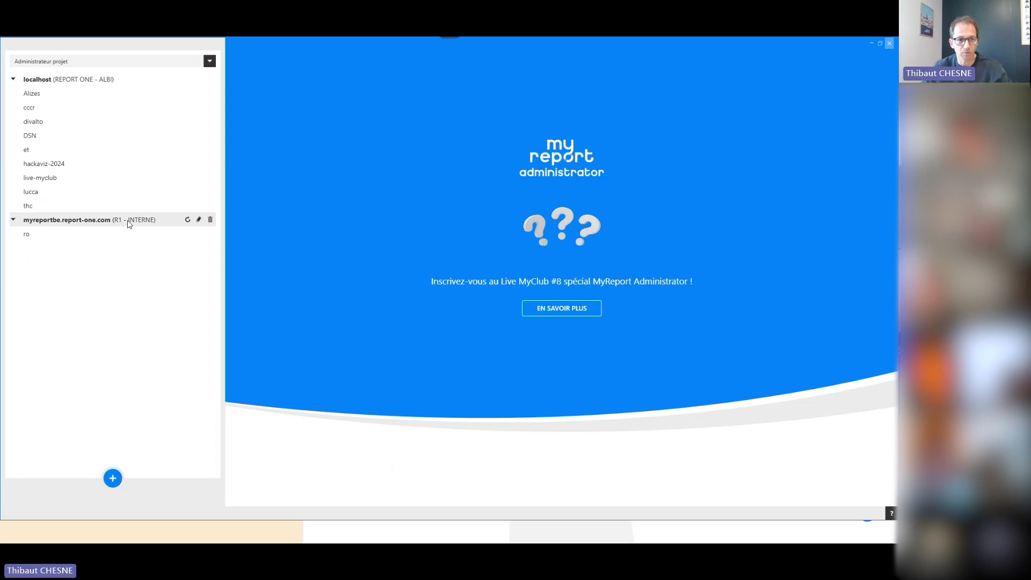
double_click(61, 178)
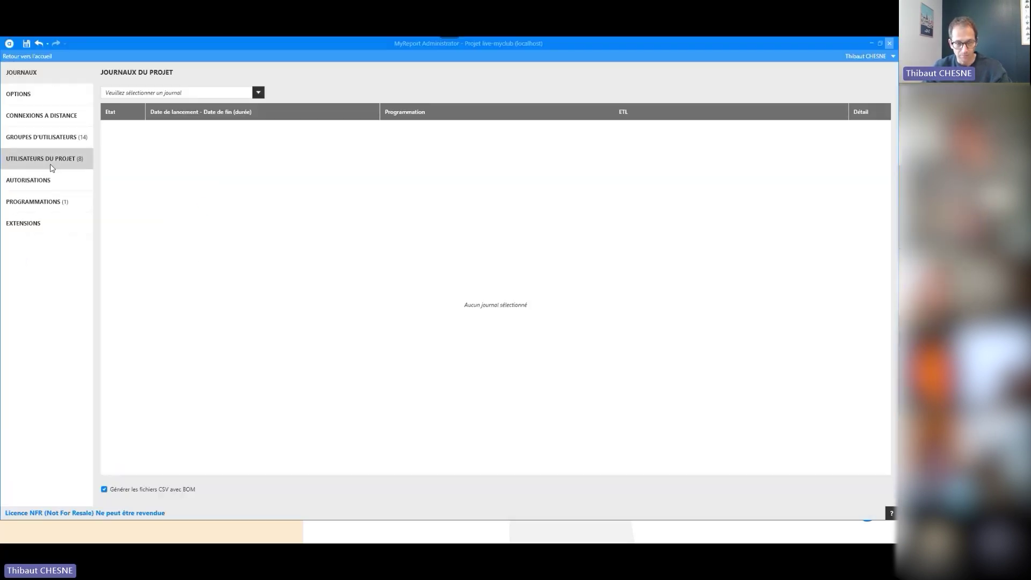
left_click(43, 136)
left_click(132, 166)
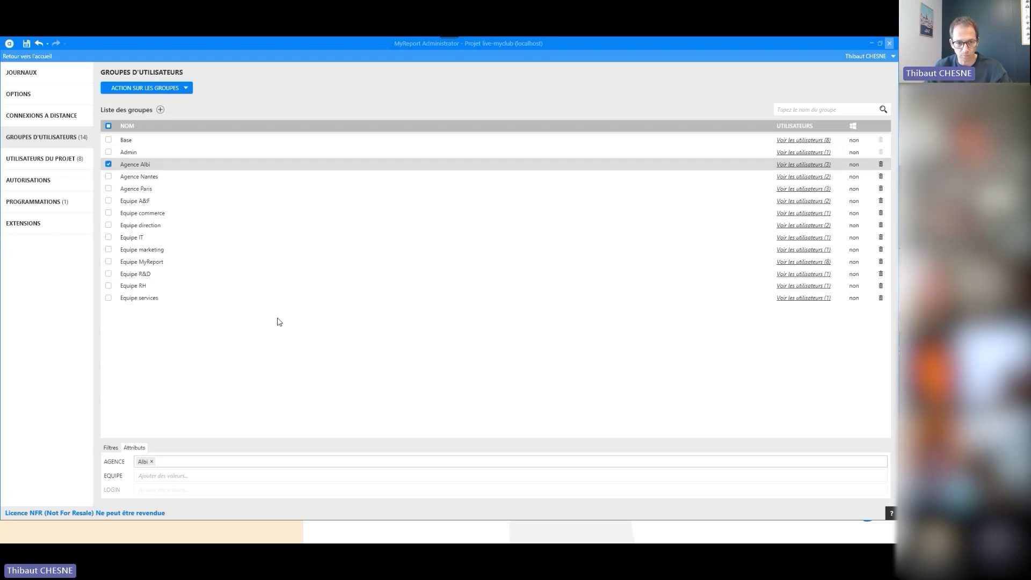
Remove Brest from the Agence Nantes group's AGENCE attribute, leaving only Nantes
left_click(130, 179)
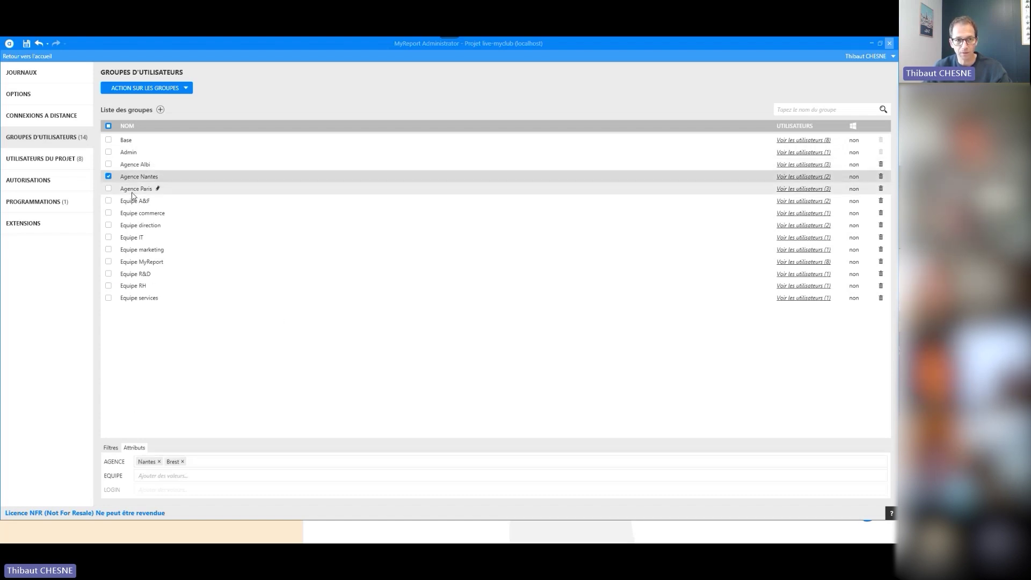
left_click(132, 192)
left_click(135, 179)
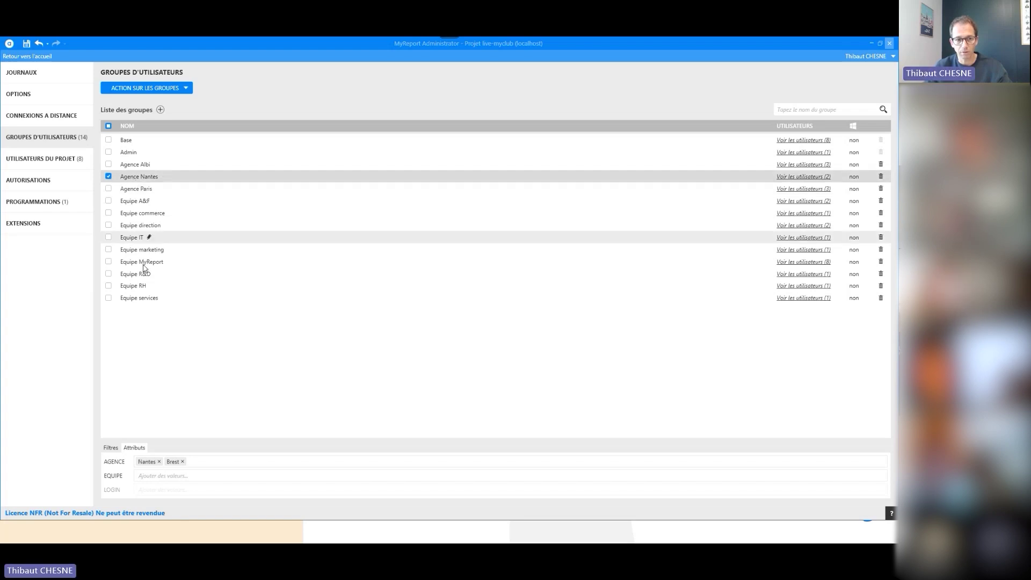
left_click(183, 461)
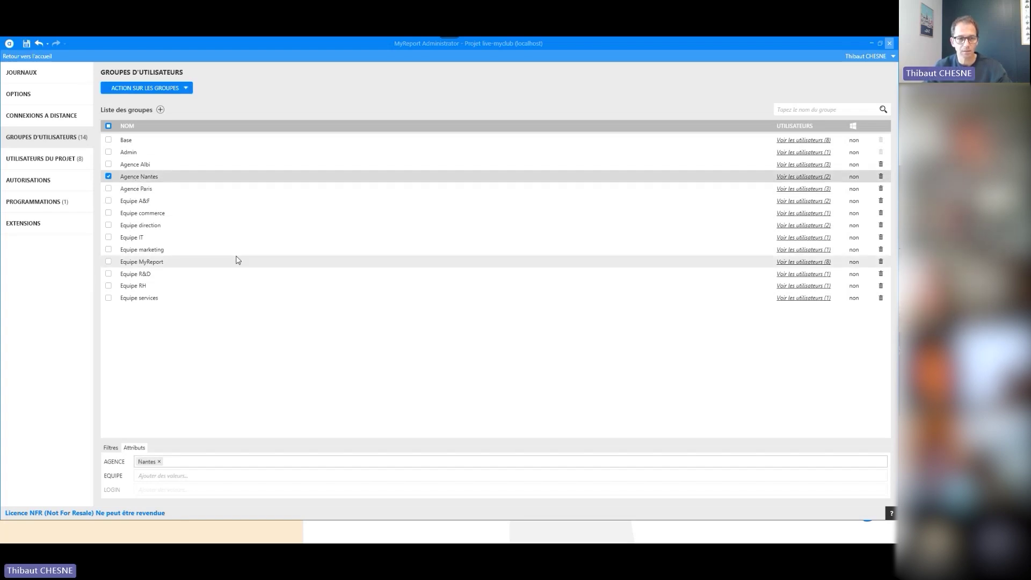
Review the Agence Paris, Equipe A&F, commerce and direction groups' attributes, leaving AGENCE values unchanged
left_click(143, 190)
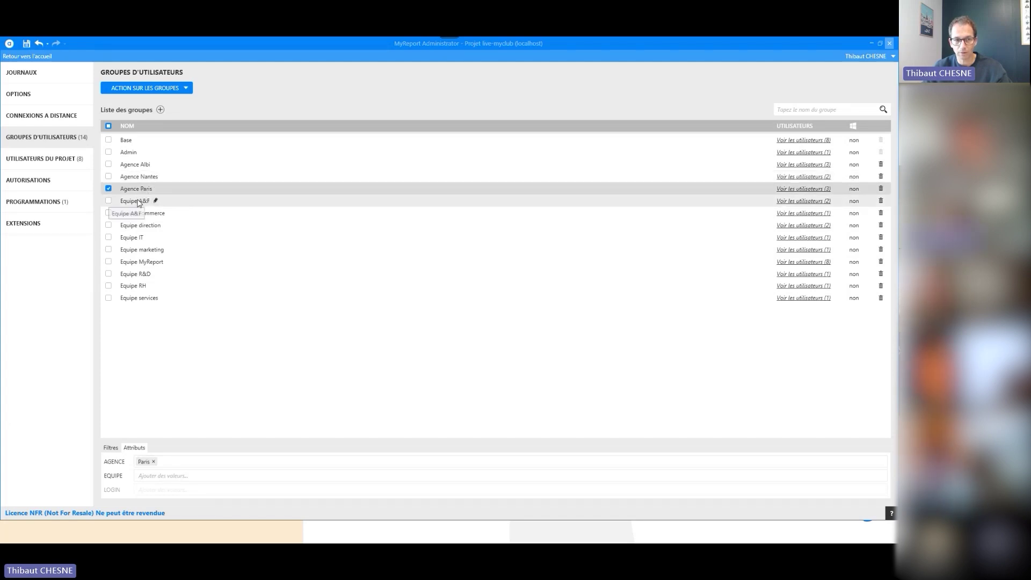
left_click(138, 202)
left_click(141, 164)
left_click(142, 177)
left_click(143, 188)
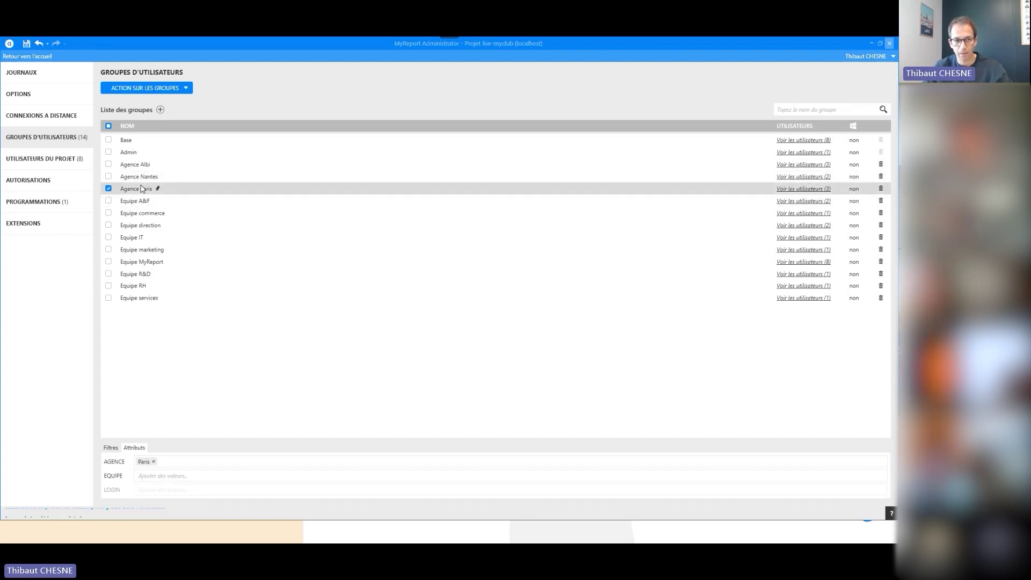
left_click(138, 204)
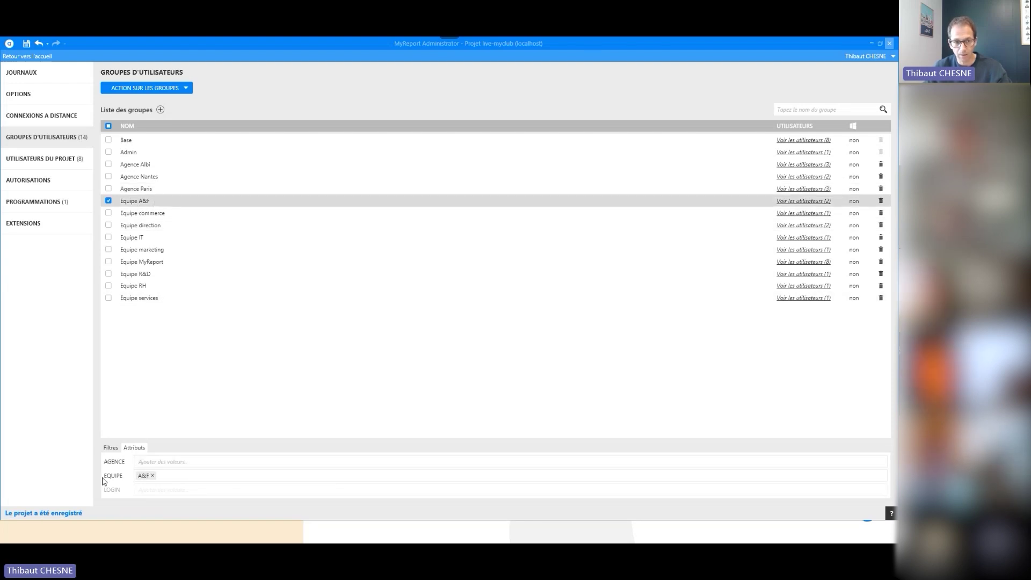
left_click(145, 215)
left_click(148, 227)
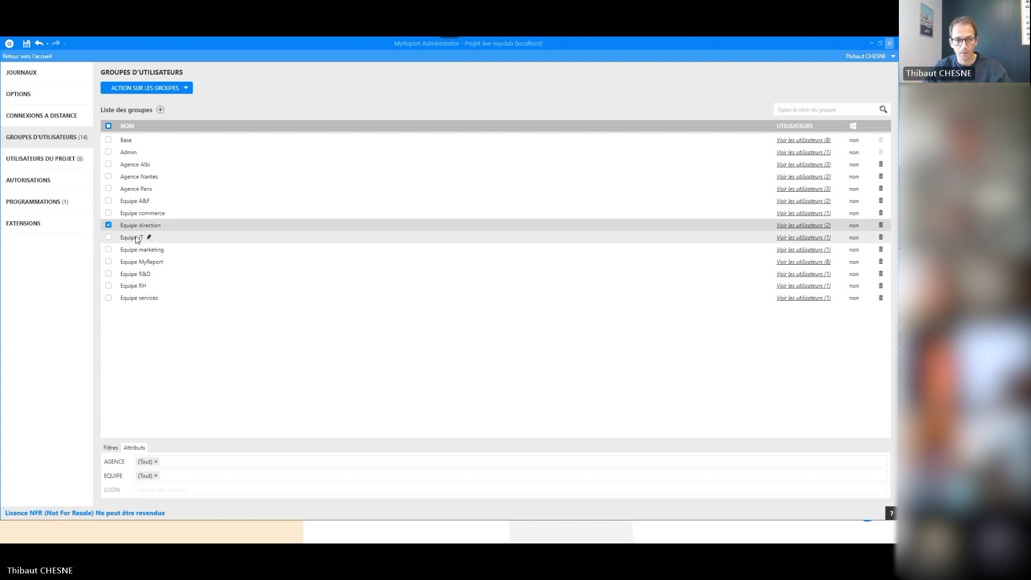
left_click(176, 461)
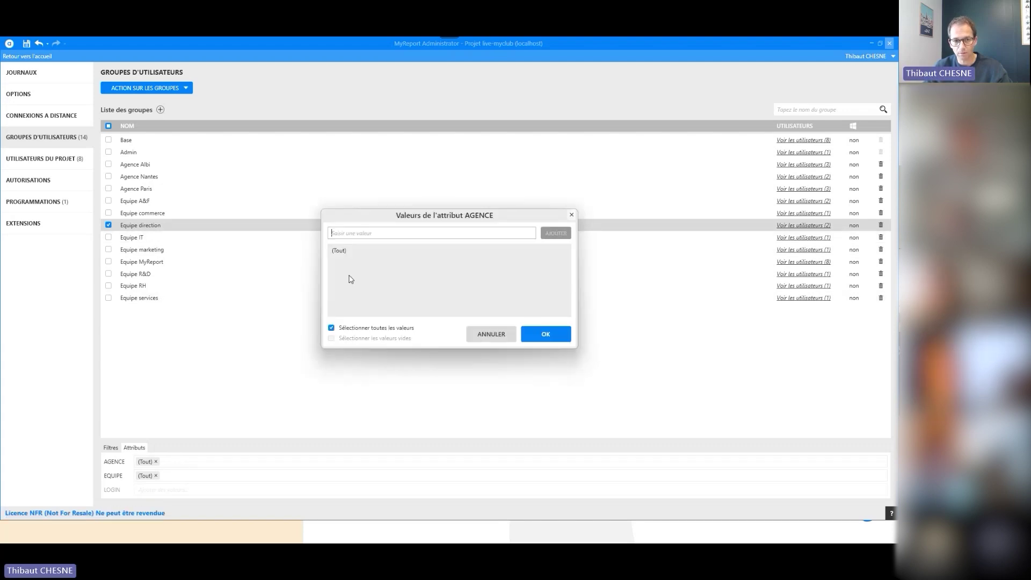
left_click(492, 337)
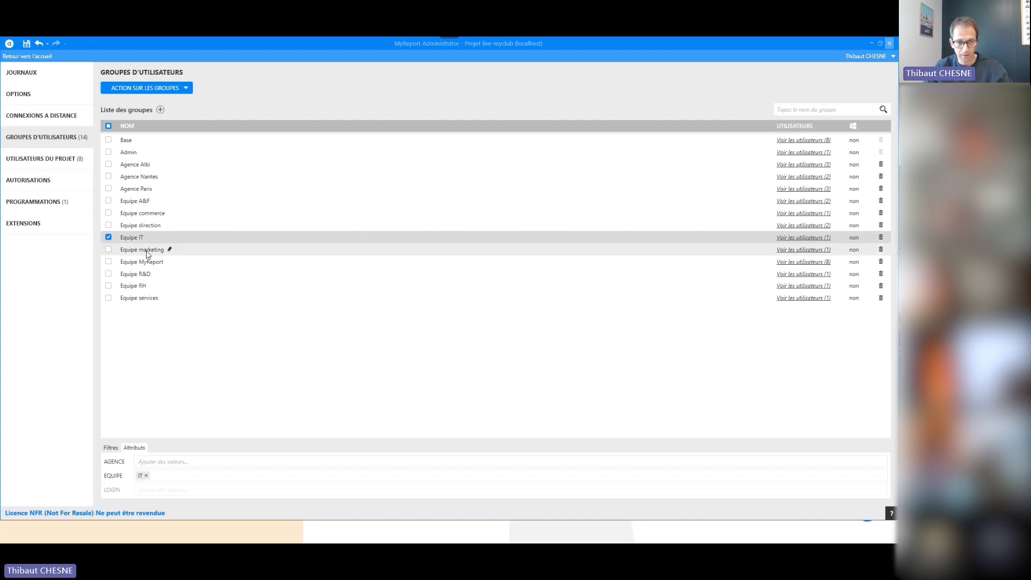
Inspect Equipe marketing, then Equipe MyReport's filters: budget-equipe Equipe = [EQUIPE], budget-agence Agence = [AGENCE]
left_click(139, 249)
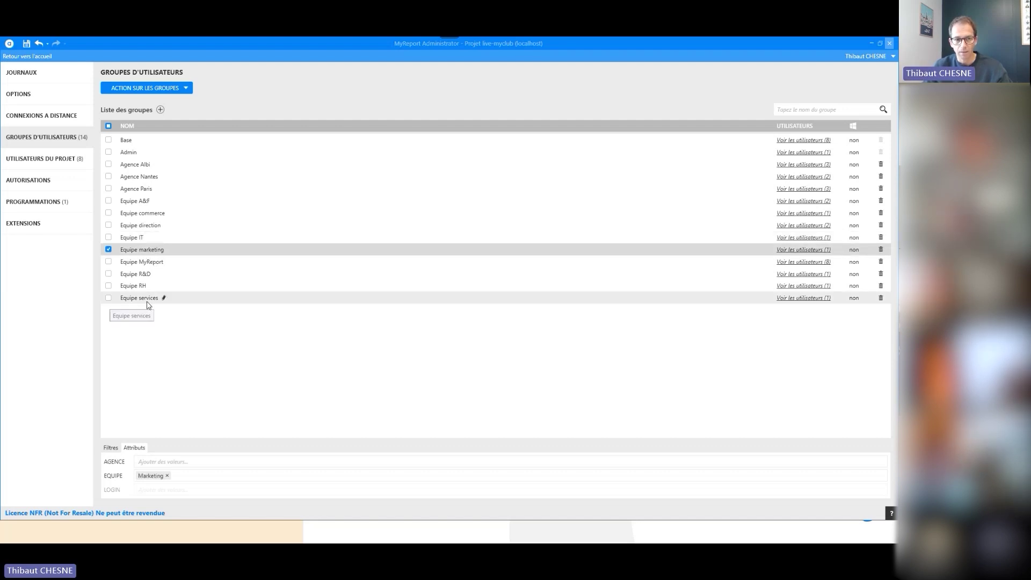
left_click(145, 263)
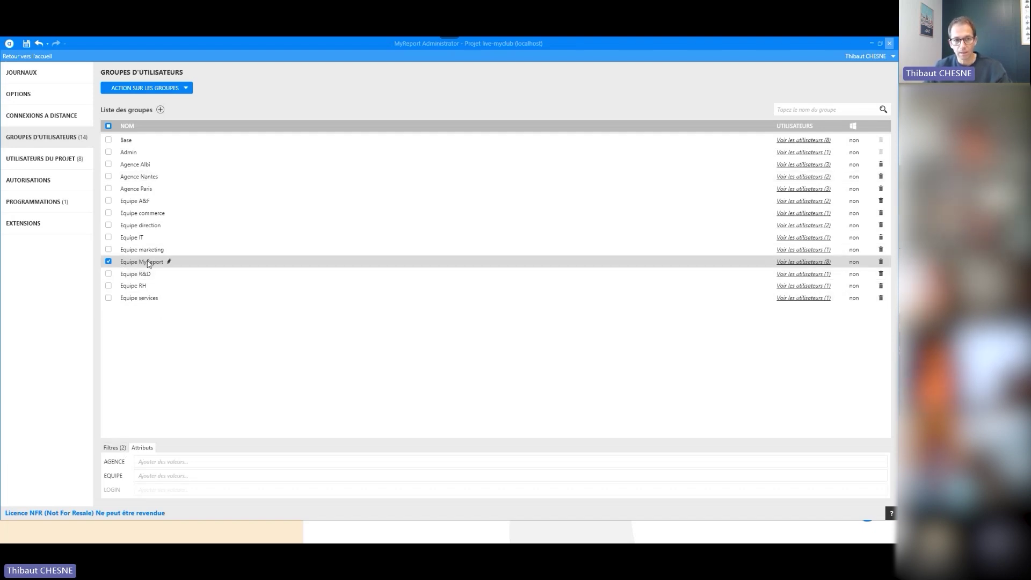
left_click(114, 448)
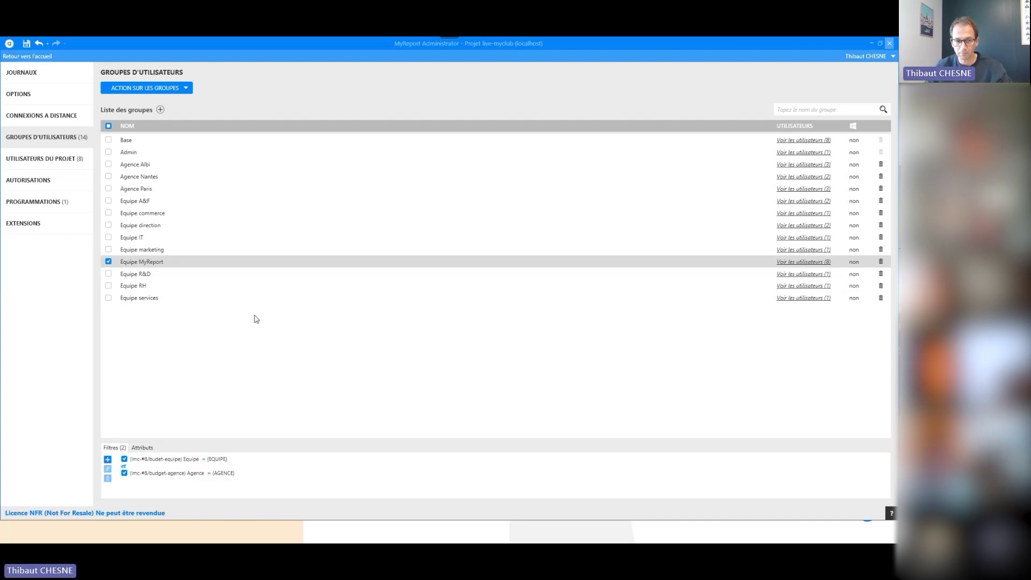
In MyReport Data, expand lmc-#8 and check the budet-equipe and budget-agence model mappings
mouse_move(313, 542)
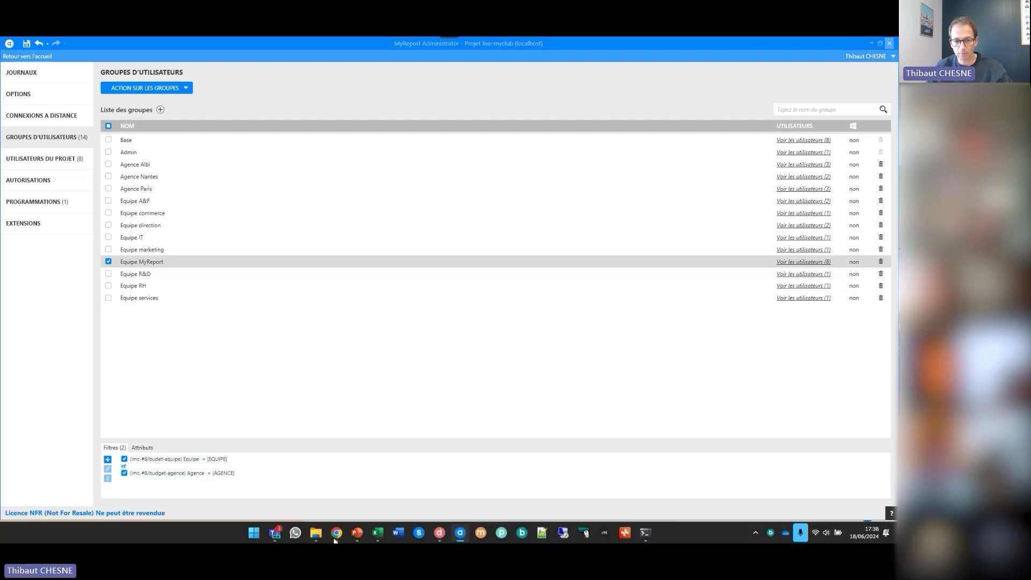
left_click(439, 532)
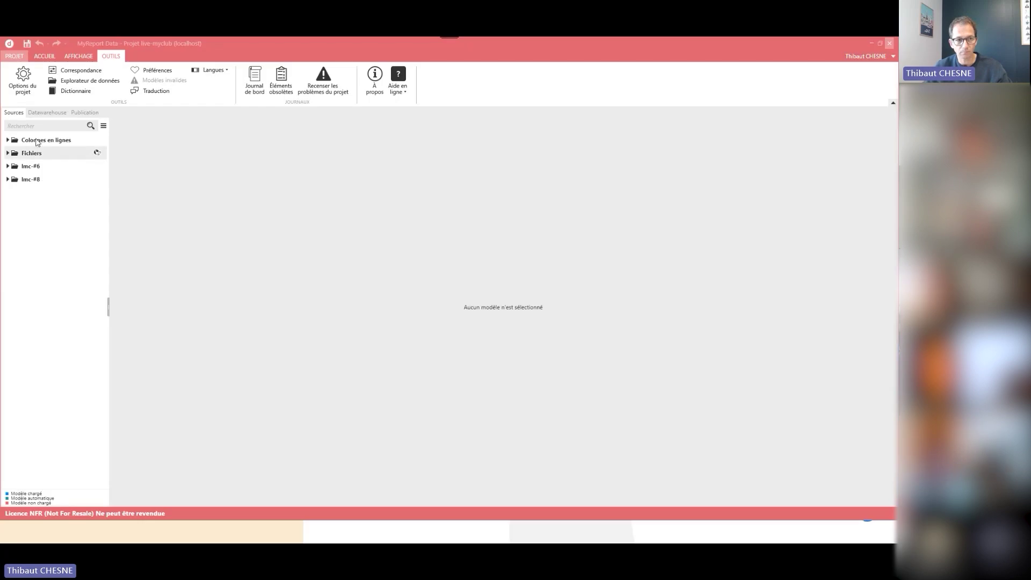
left_click(8, 180)
left_click(48, 191)
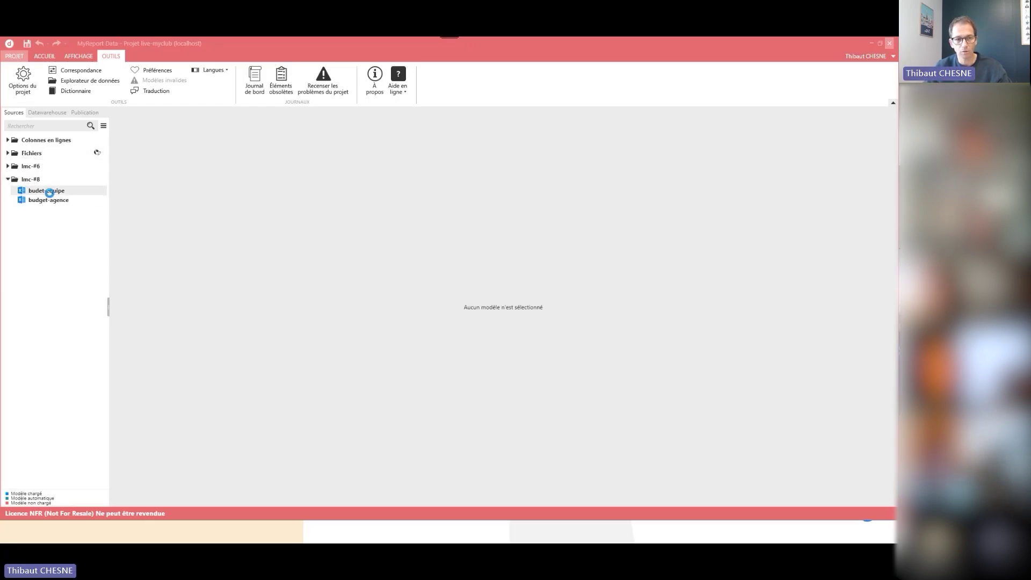
left_click(63, 203)
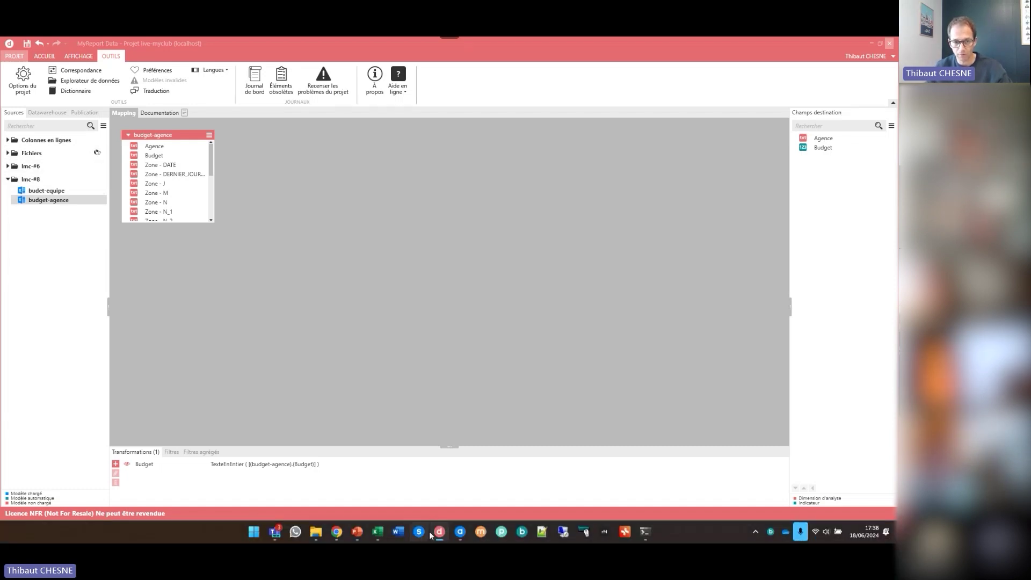
left_click(460, 536)
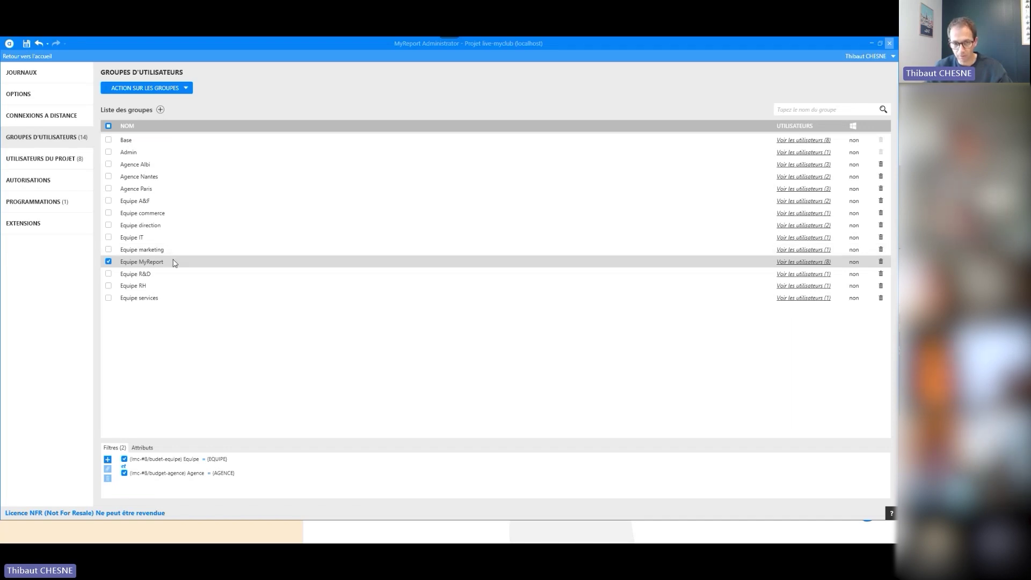
Select the group's budget-equipe Equipe and budget-agence Agence filter rows, then return to the Excel budget workbook
left_click(164, 460)
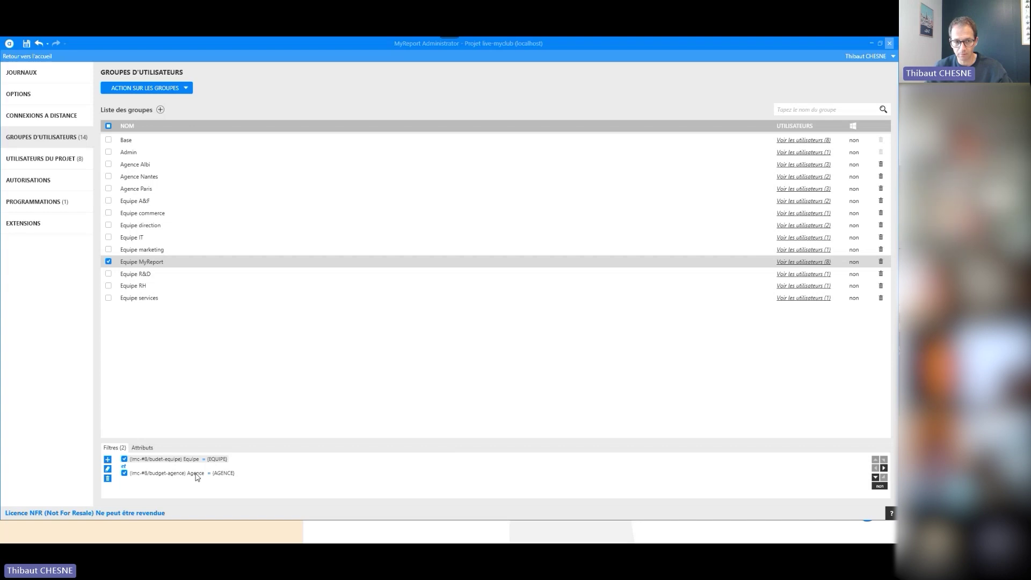
left_click(231, 473)
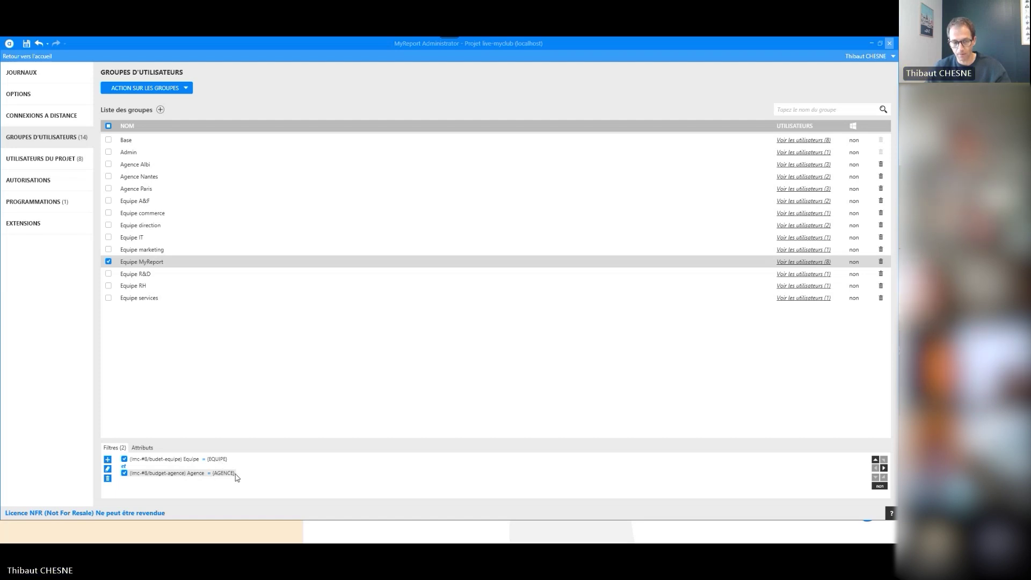
mouse_move(308, 542)
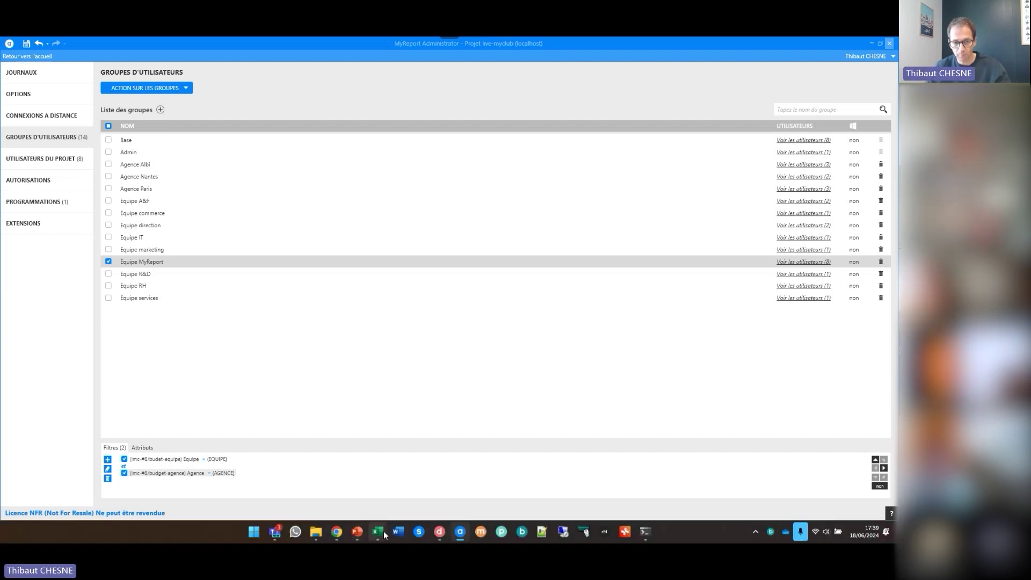
mouse_move(383, 530)
left_click(331, 476)
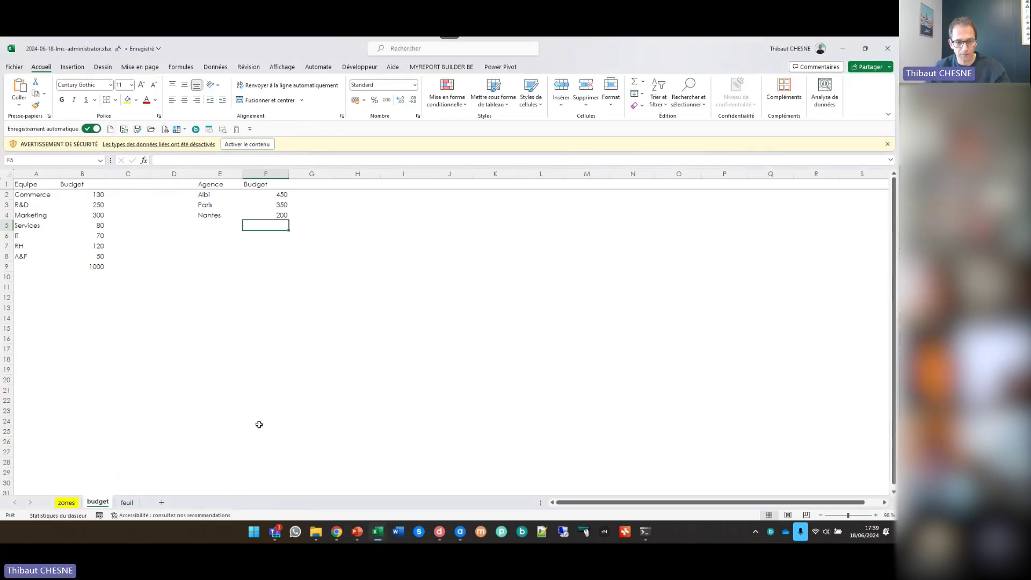
Switch to the diffusion-lmc-8.xlsx workbook and select cell C6 on its menu sheet
left_click(316, 537)
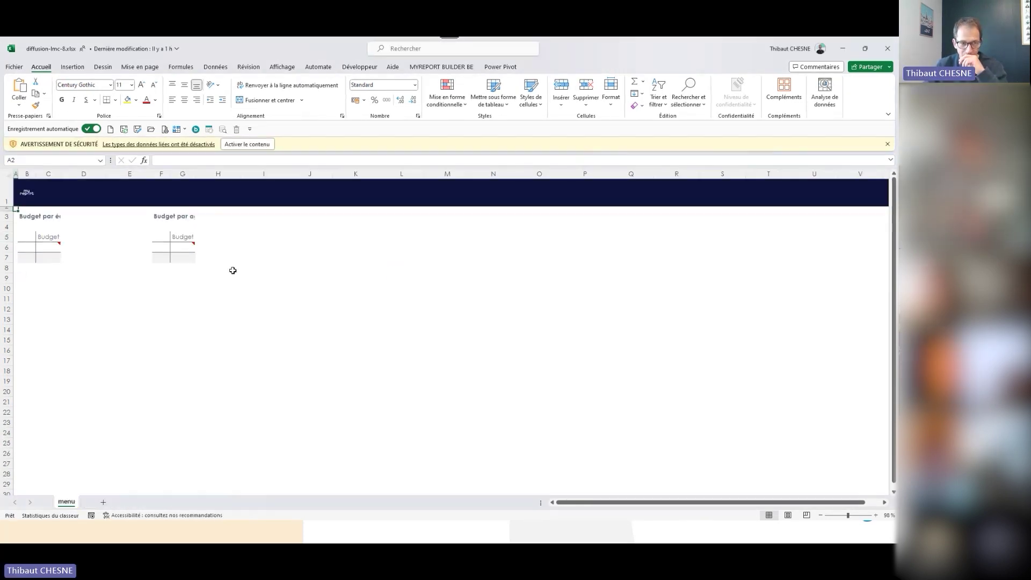
left_click(58, 248)
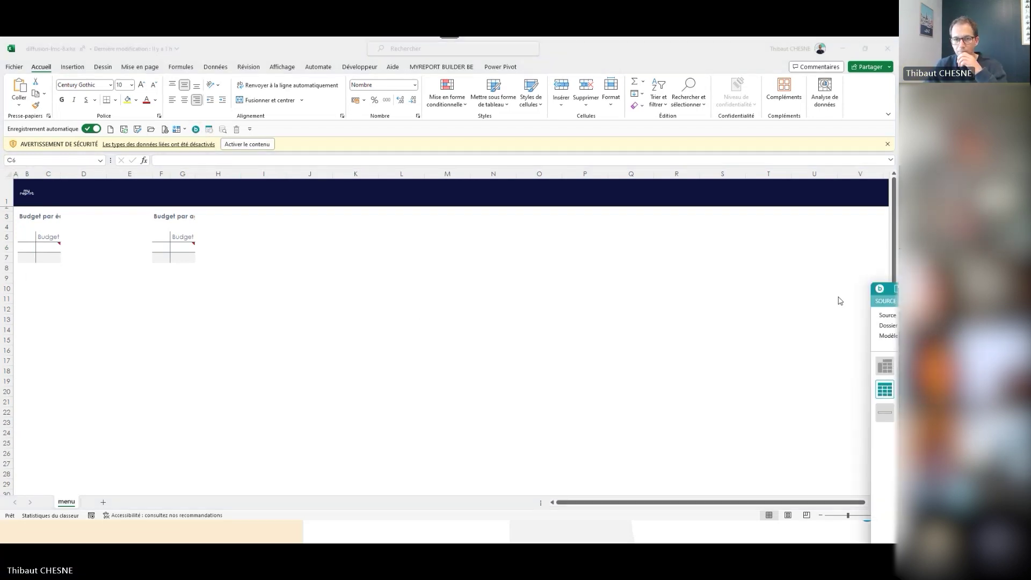
Load the Budget par équipe report into Builder and check its SQL filters on the R&D team
left_click_drag(445, 245, 271, 90)
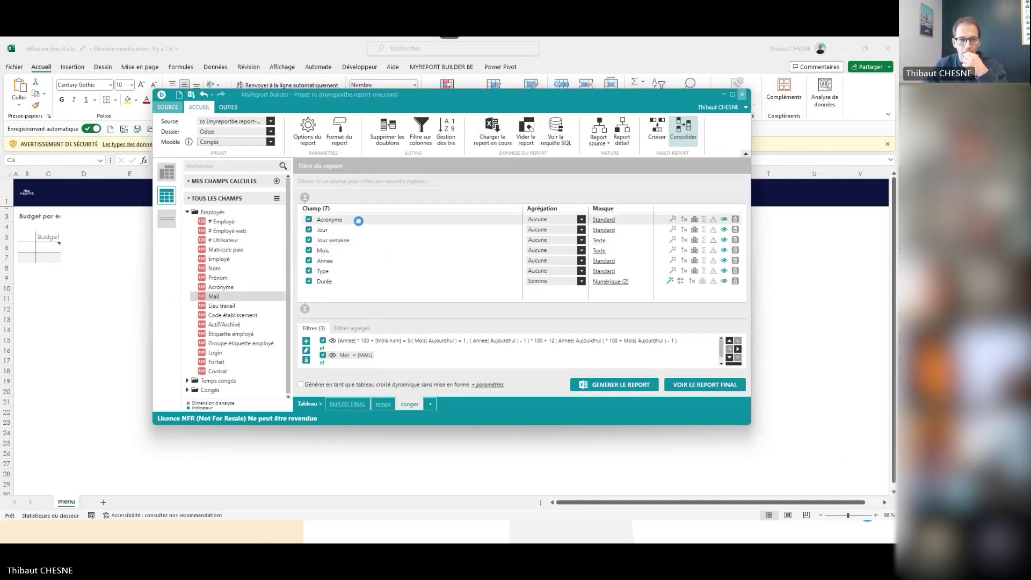
left_click(403, 288)
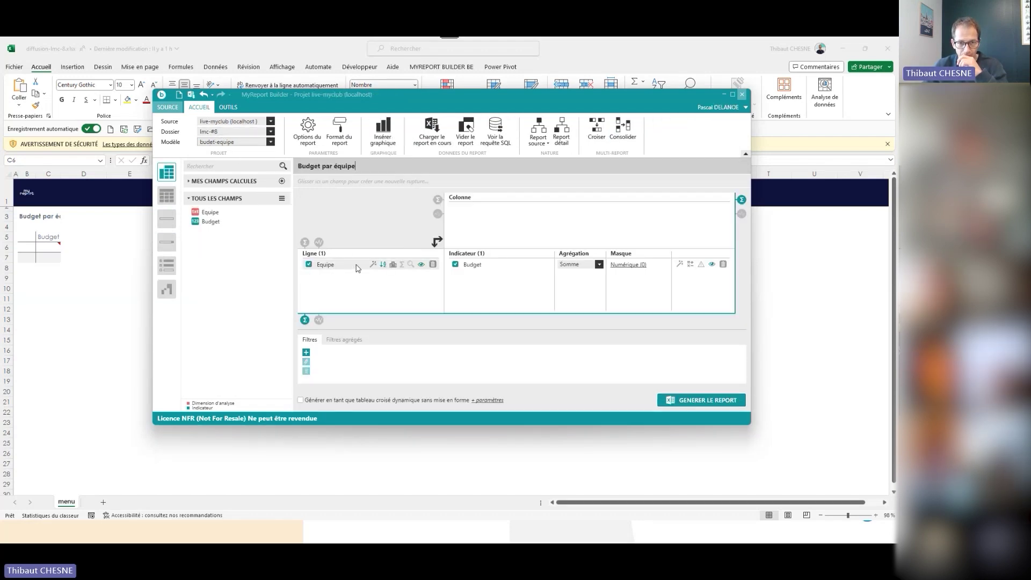
left_click(497, 140)
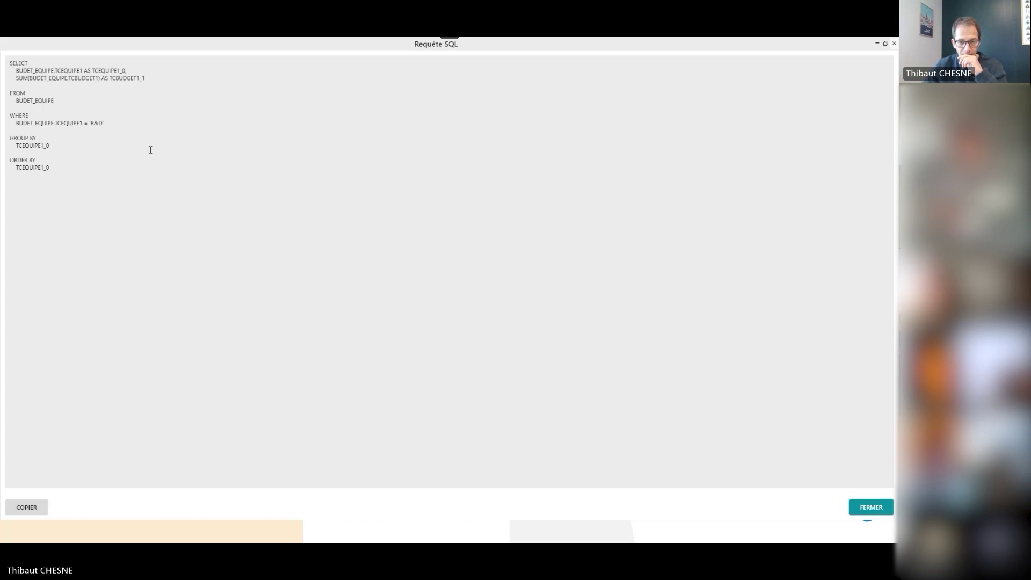
left_click(868, 511)
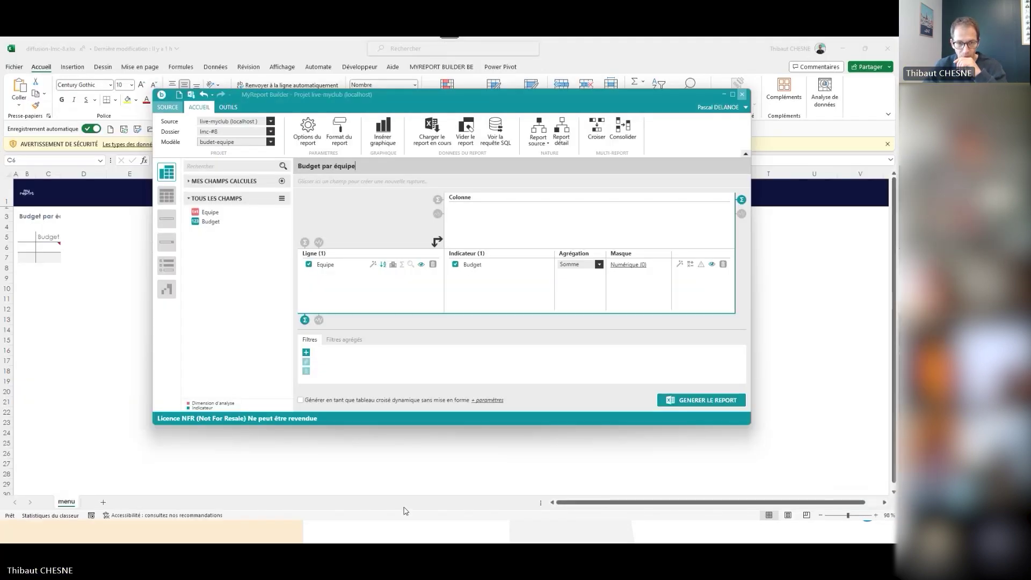
View the first project user's attributes, Agence Albi and Equipe A&F, then return to Builder
mouse_move(375, 541)
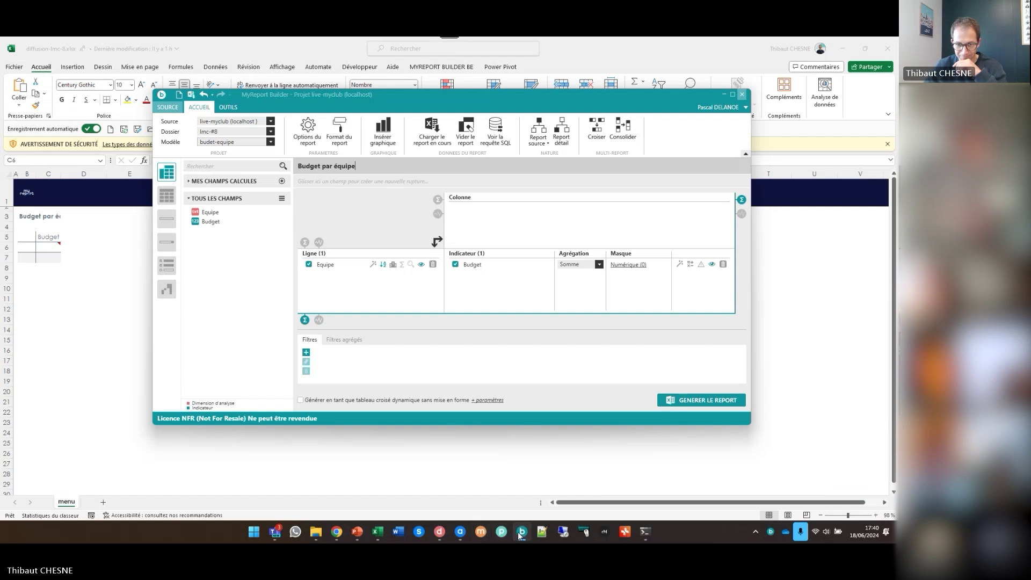
left_click(459, 534)
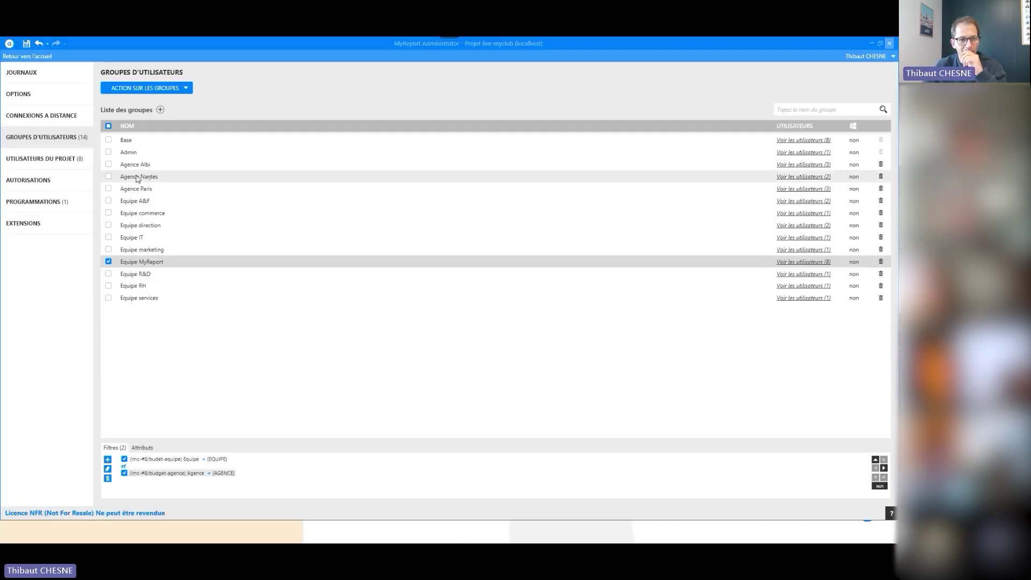
left_click(57, 156)
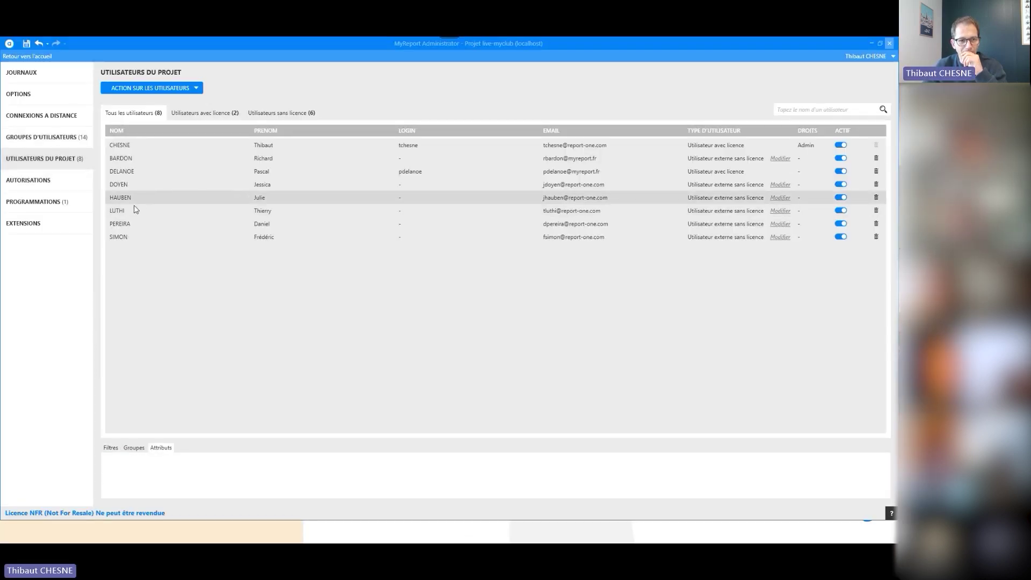
left_click(134, 145)
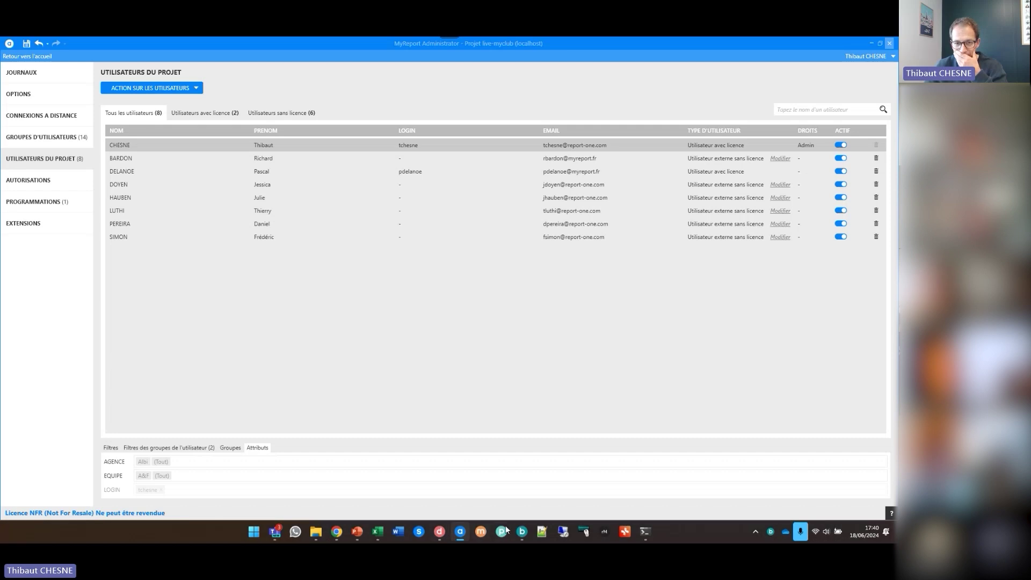
left_click(528, 538)
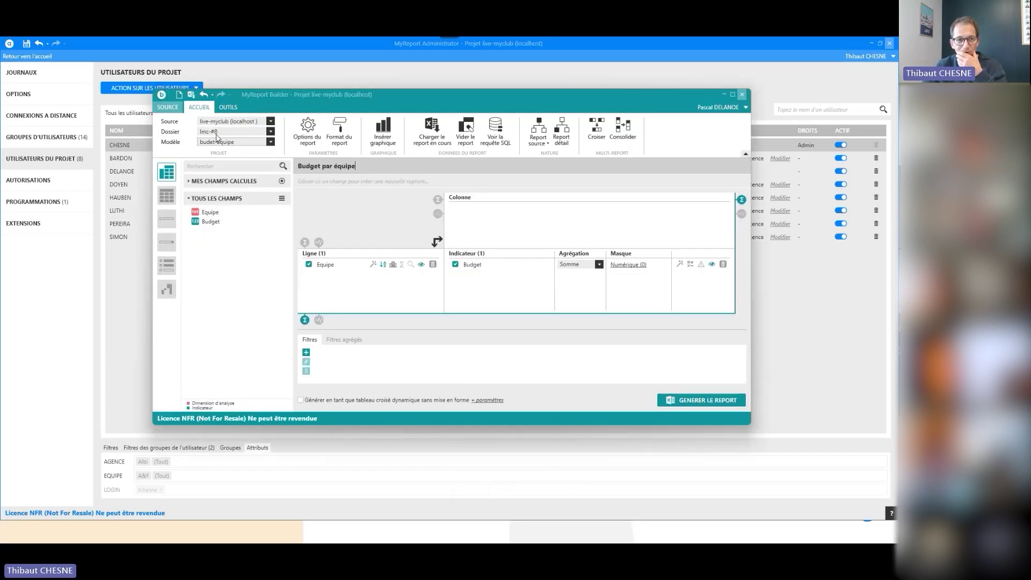
Relaunch Builder and reload the last open Budget par équipe report
double_click(161, 97)
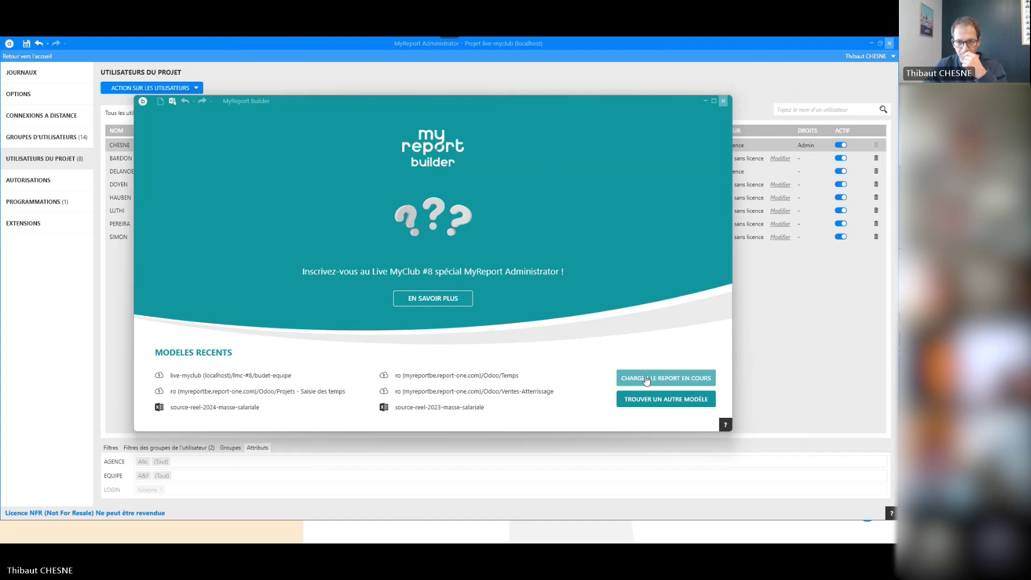
left_click(647, 381)
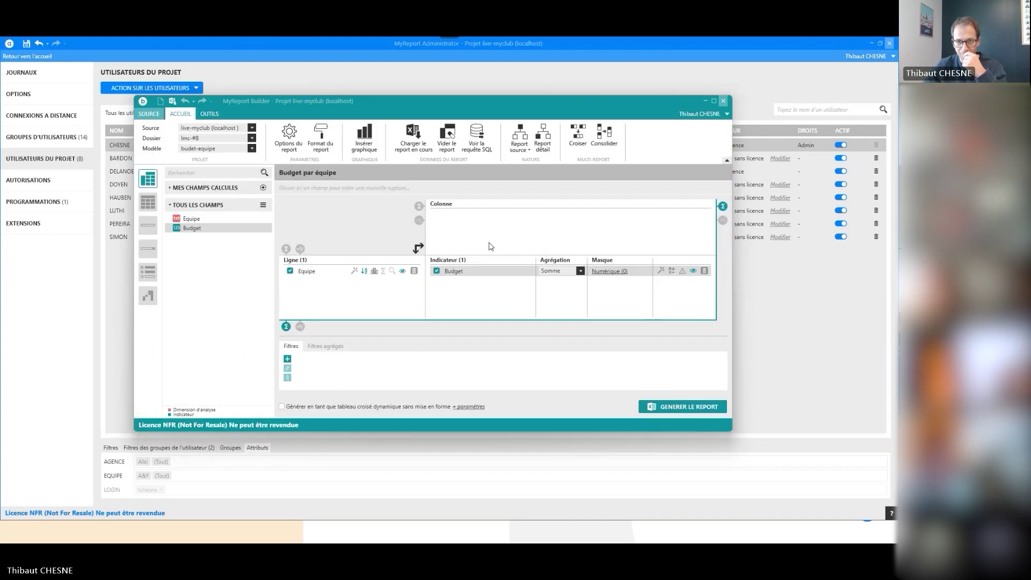
left_click(688, 116)
left_click(688, 117)
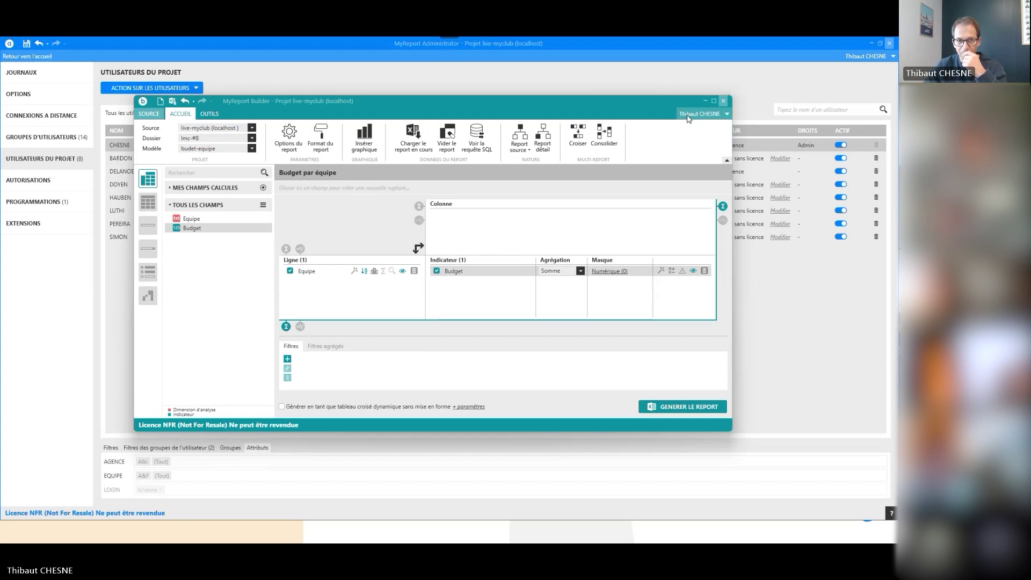
Check the report's SQL, which now filters on (1 = 1) OR team A&F
left_click(481, 136)
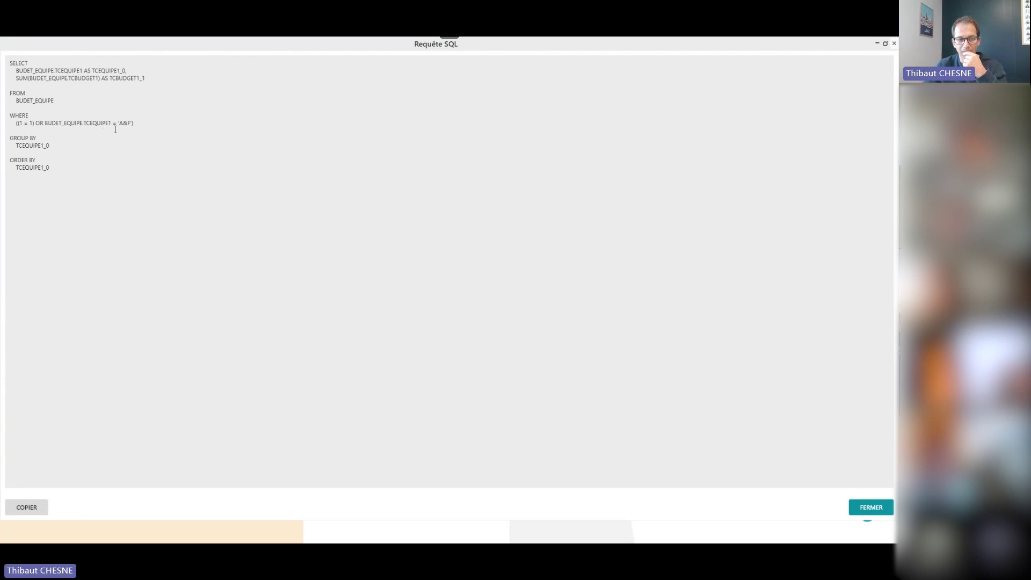
double_click(198, 46)
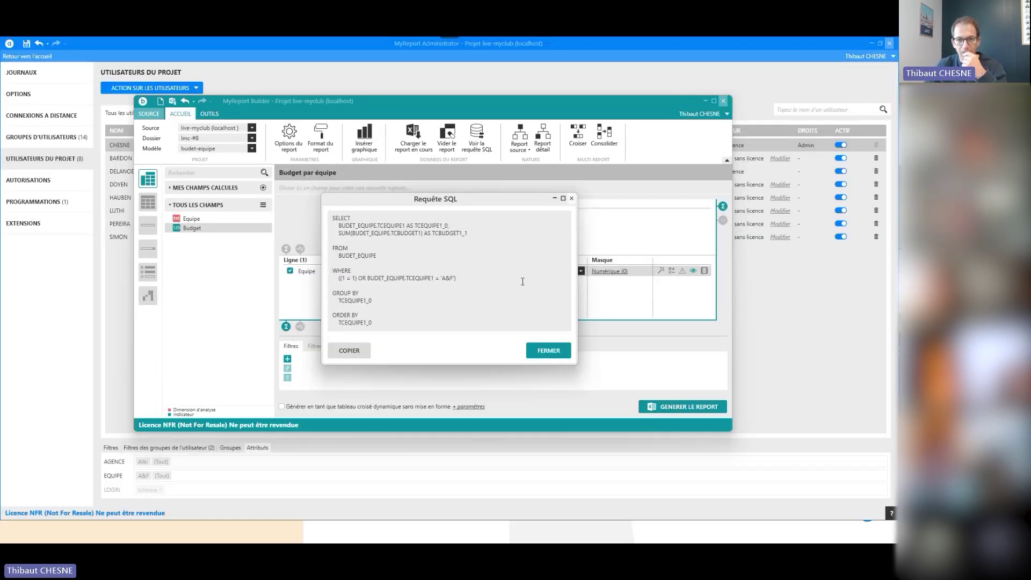
left_click(548, 350)
left_click(701, 113)
Sign out of Builder and sign back in with another project user's login and password
left_click(684, 129)
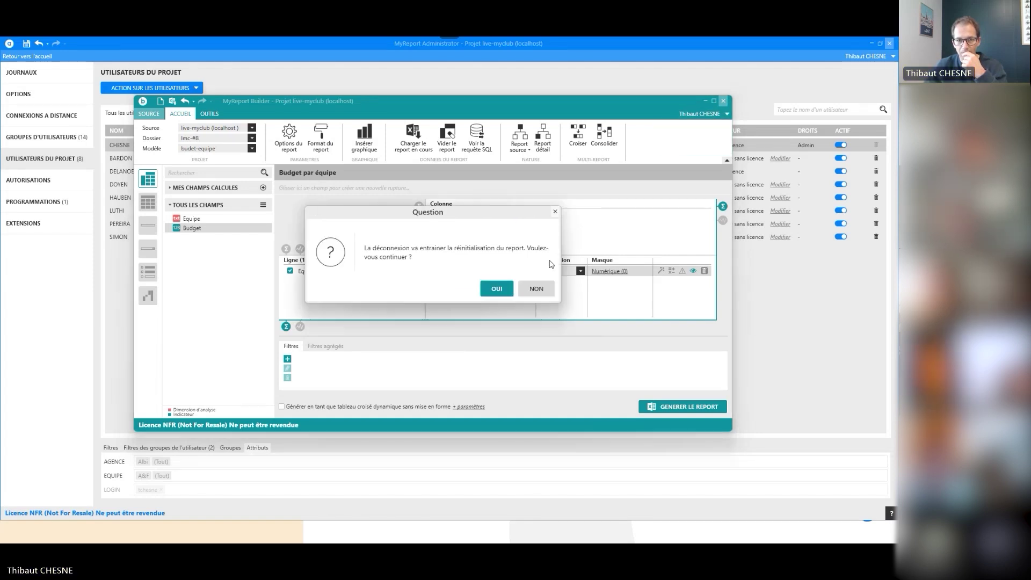
left_click(491, 291)
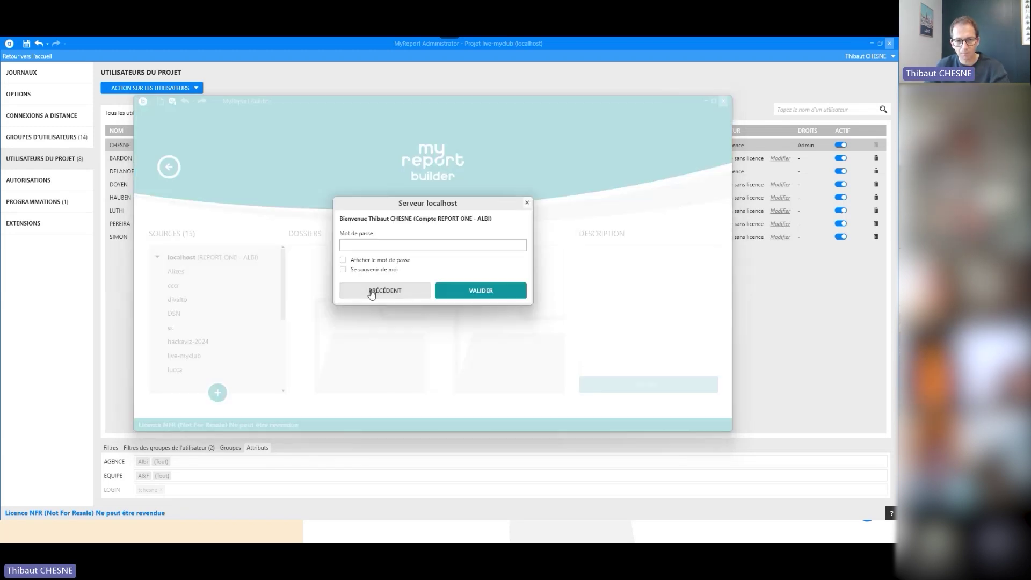
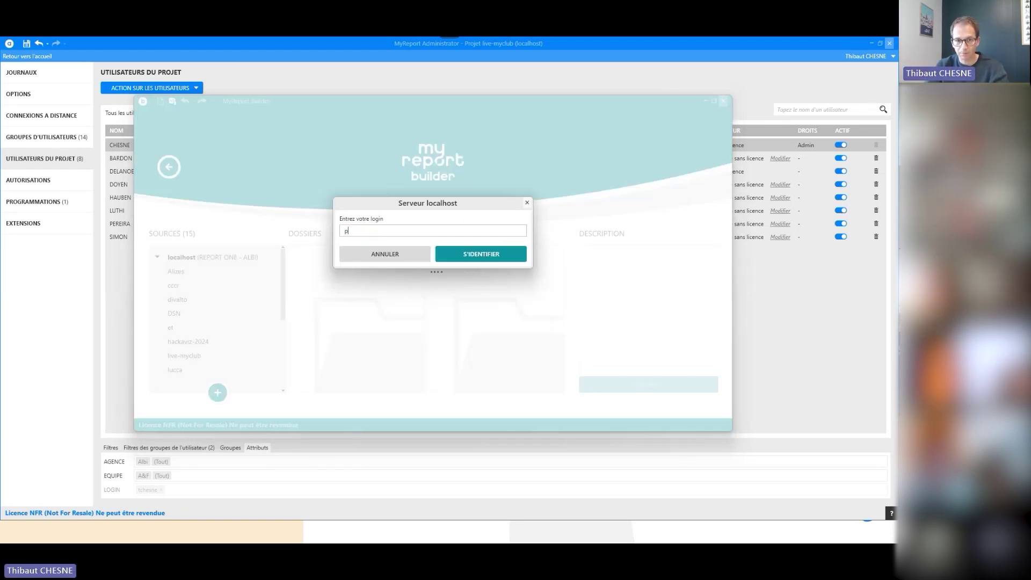
key("Return")
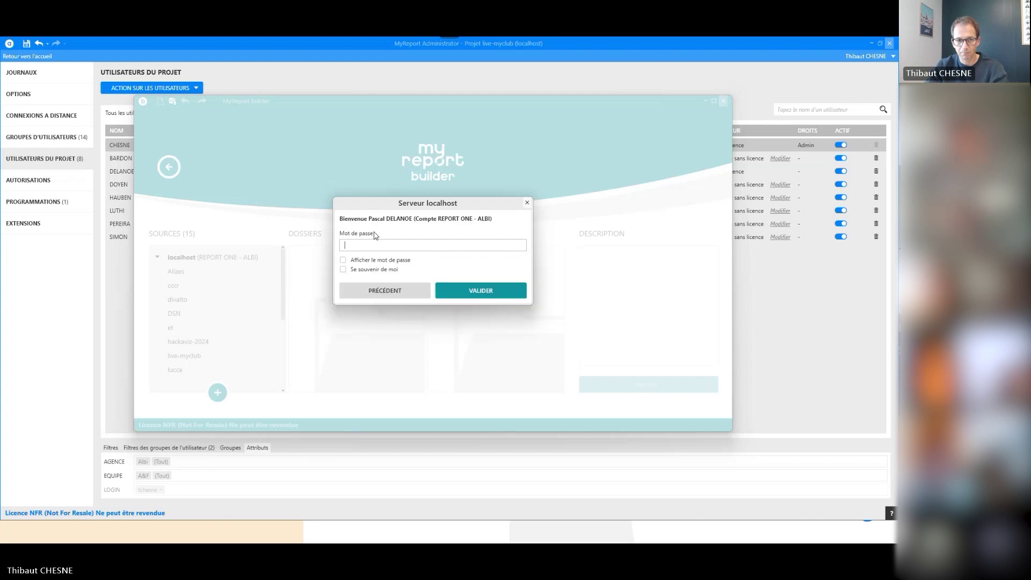
key("Return")
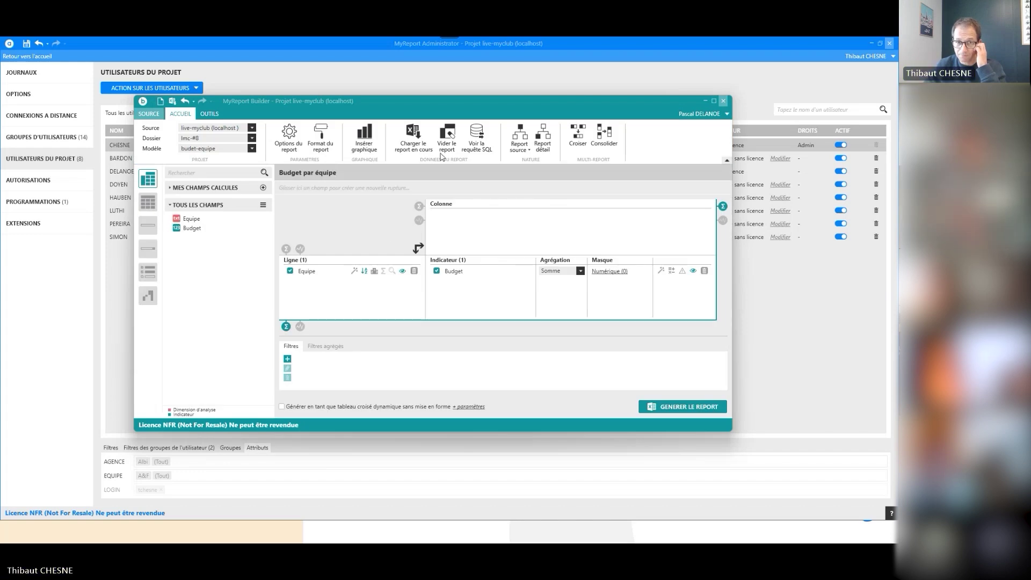
Check the generated SQL query's WHERE clause filtering the team on R&D, then return to the Administrator user list
left_click(476, 141)
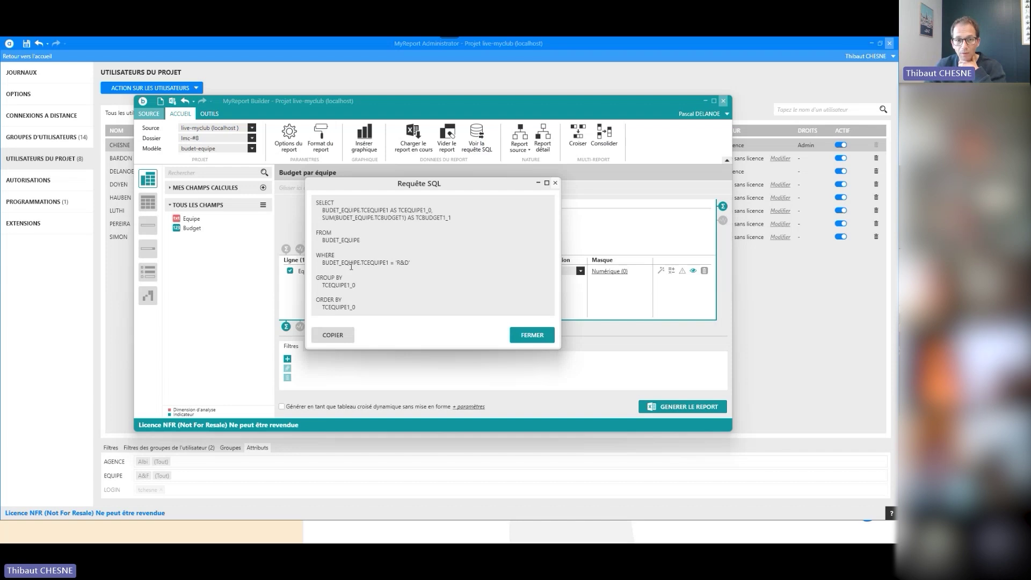
left_click(522, 337)
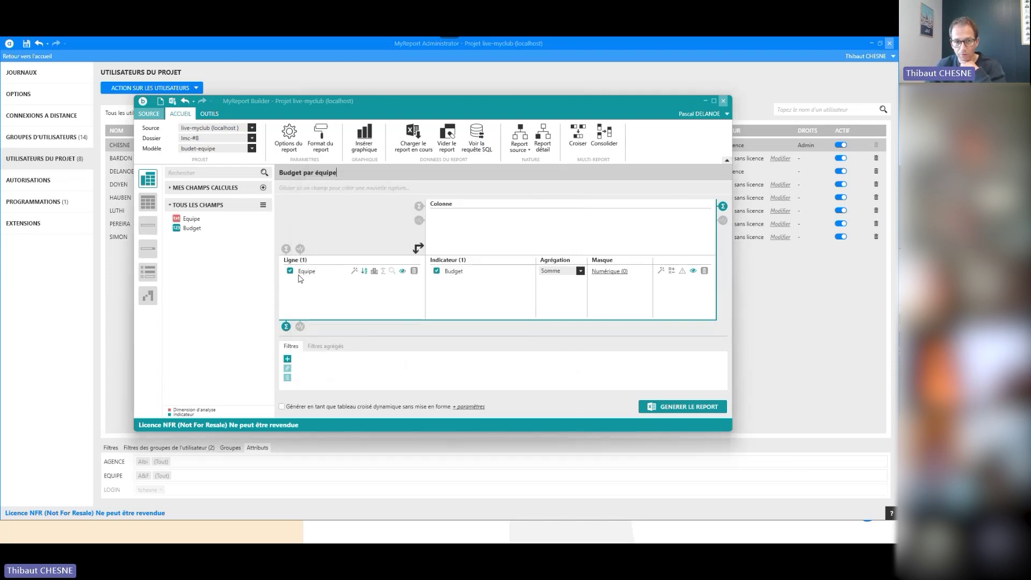
left_click(480, 143)
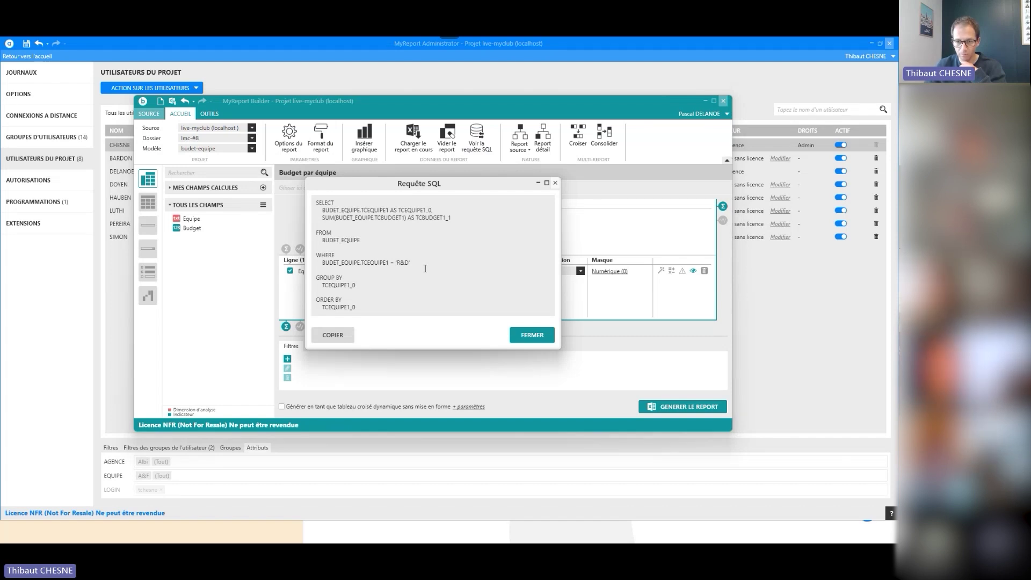
left_click(515, 335)
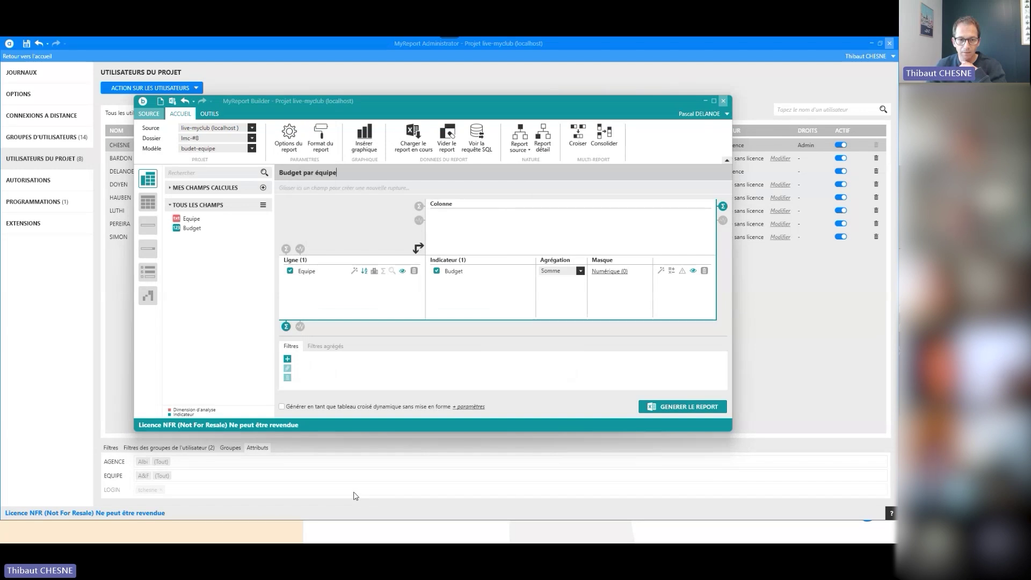
left_click(118, 433)
mouse_move(385, 540)
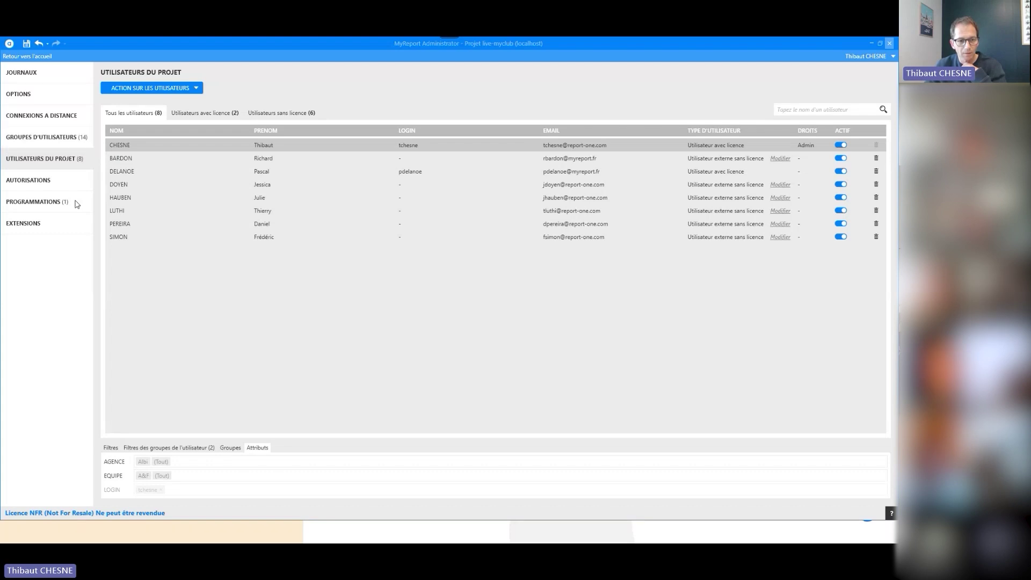
left_click(225, 454)
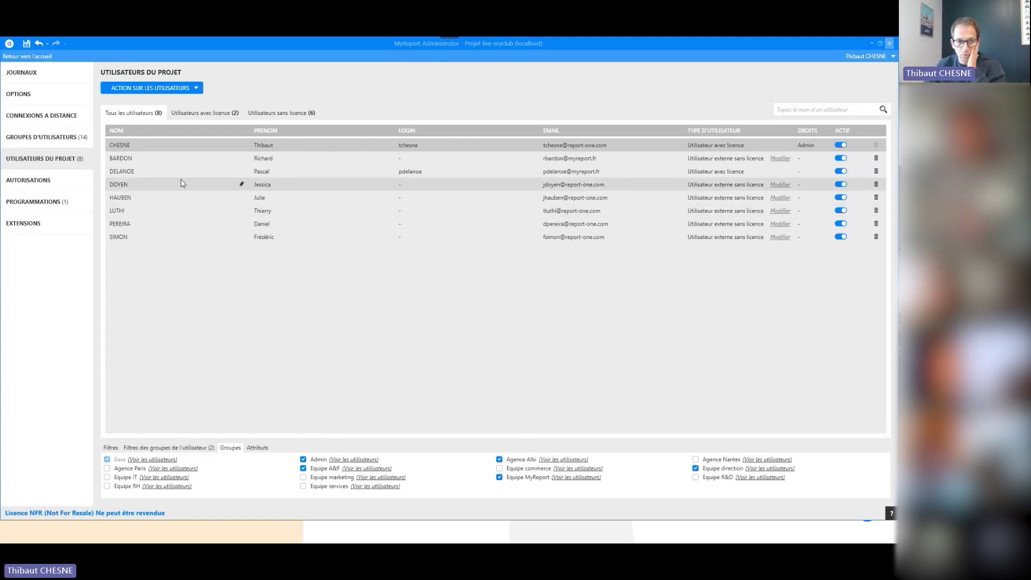
left_click(260, 448)
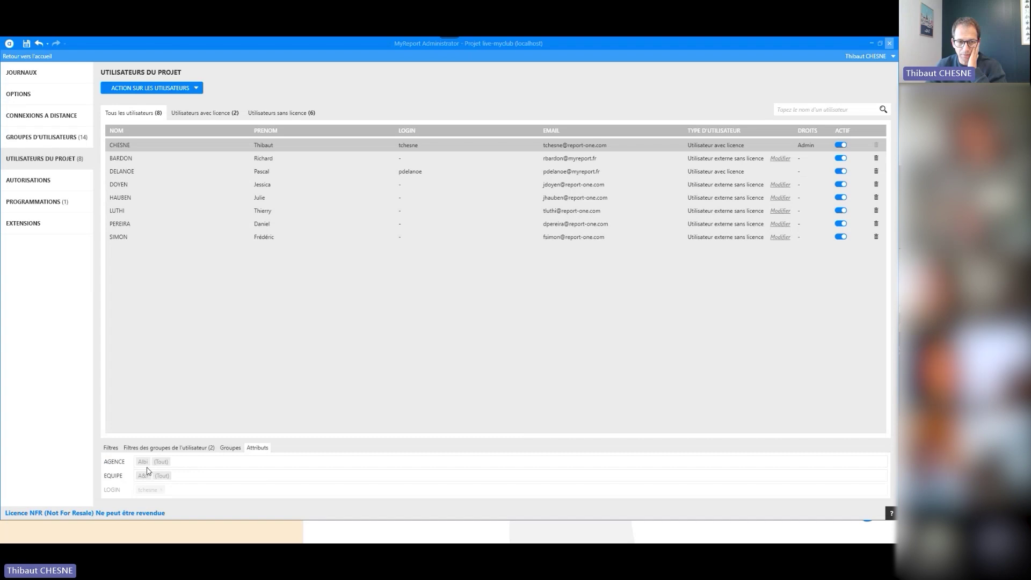
left_click(230, 449)
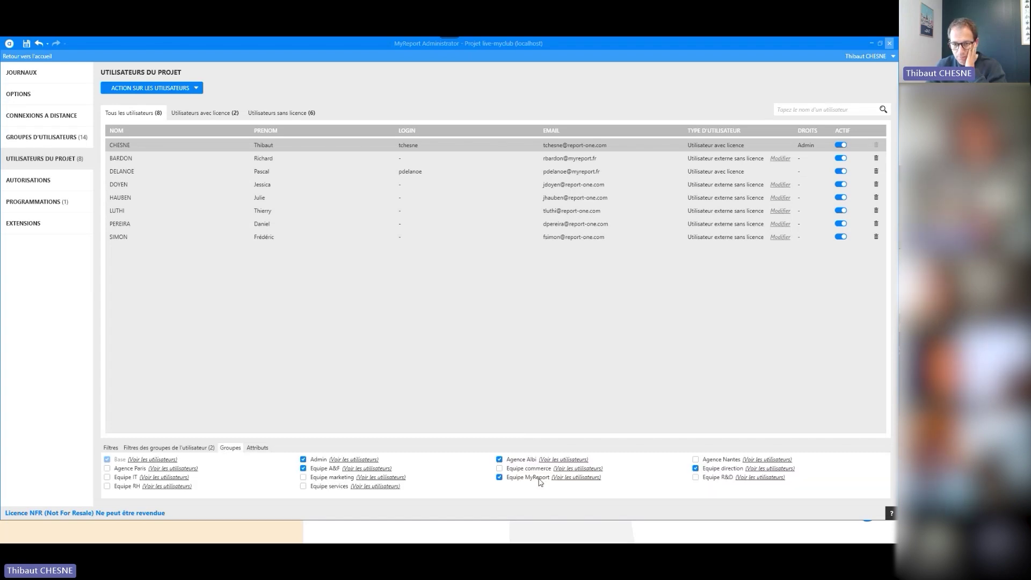
left_click(263, 449)
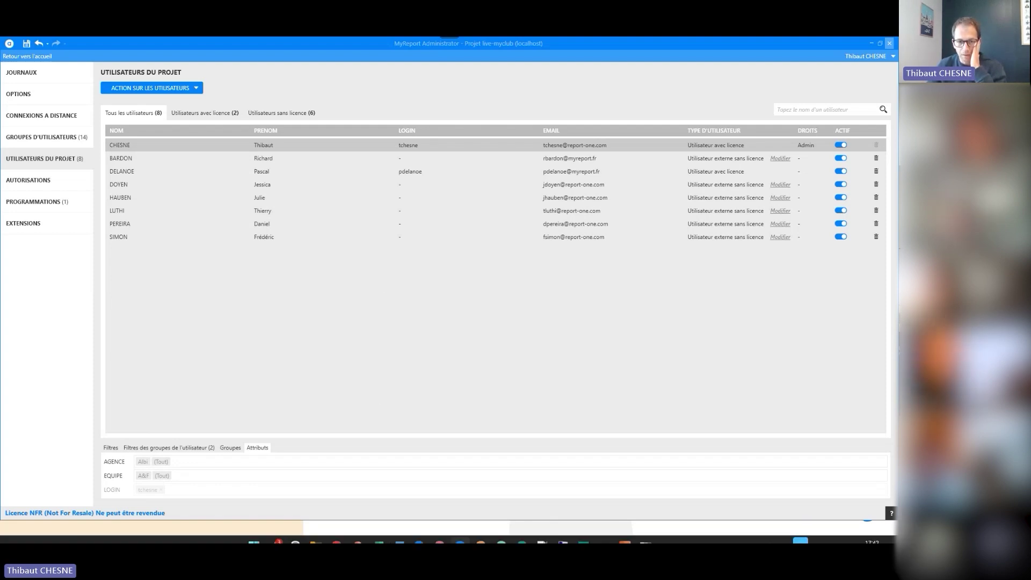
Launch MyReport Messenger and sign in to the live-myclub project with its password
mouse_move(438, 535)
left_click(483, 533)
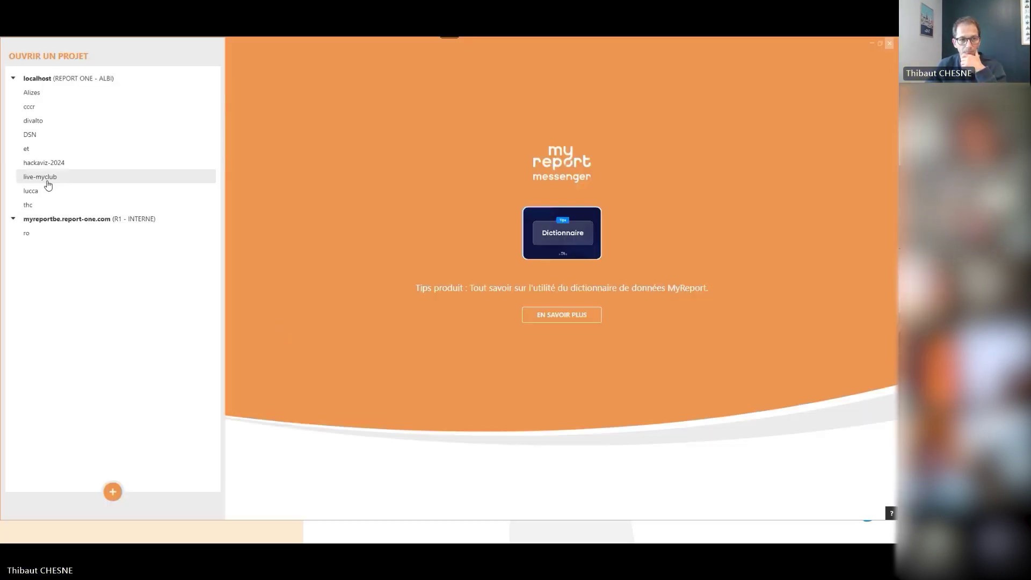
left_click(47, 182)
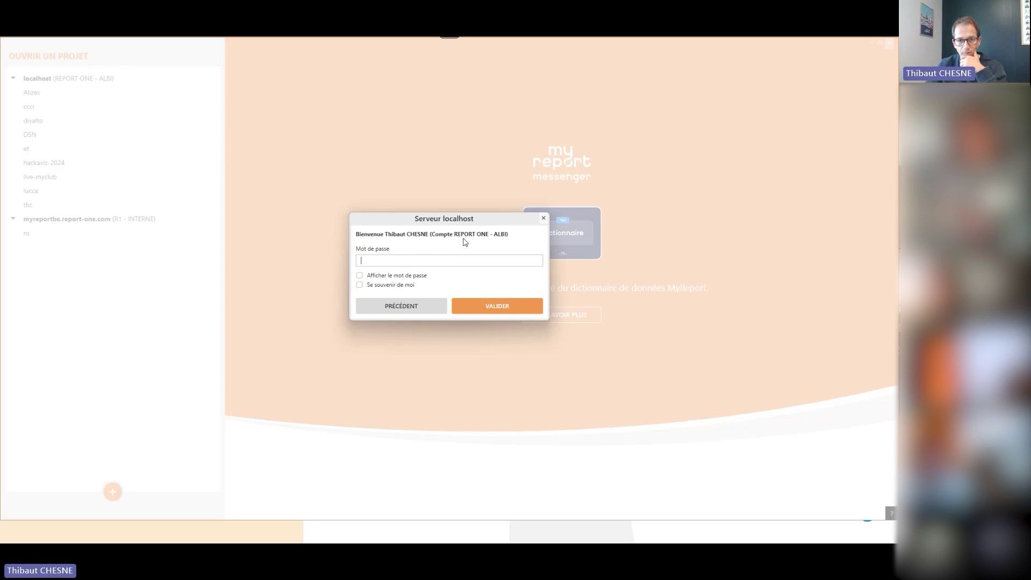
left_click(483, 310)
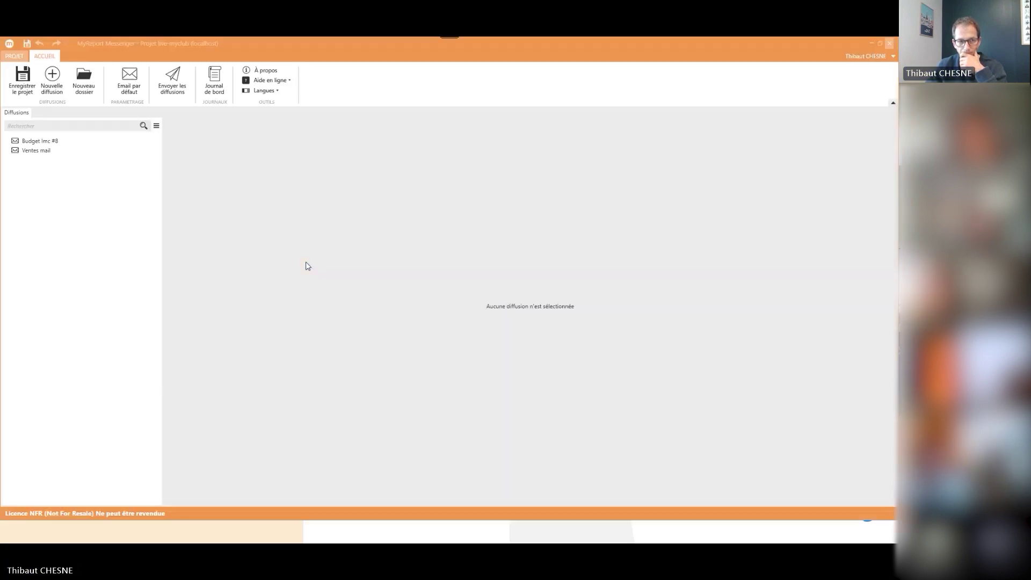
Open the Budget lmc #8 diffusion and read the error details of its diffusion-lmc-8.xlsx attachment
left_click(36, 140)
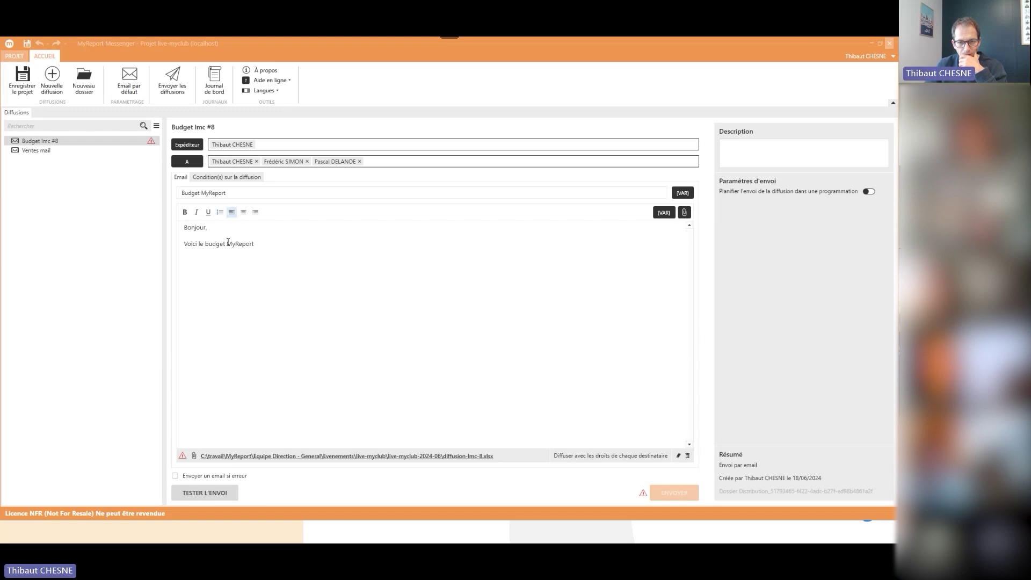
left_click(182, 456)
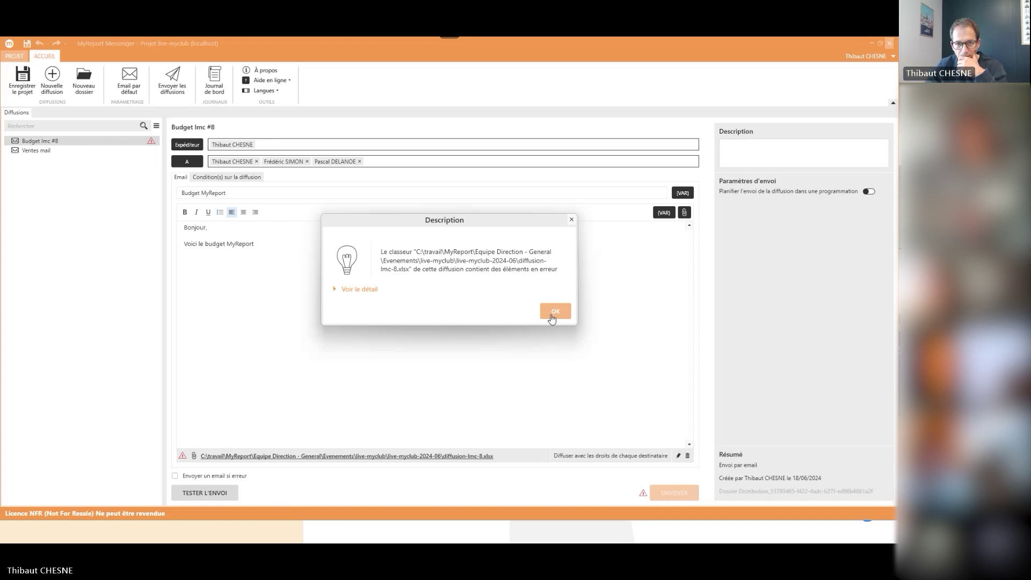
left_click(371, 292)
left_click(546, 364)
Close the diffusion-lmc-8.xlsx workbook in Excel and reselect Budget lmc #8 in Messenger
mouse_move(459, 537)
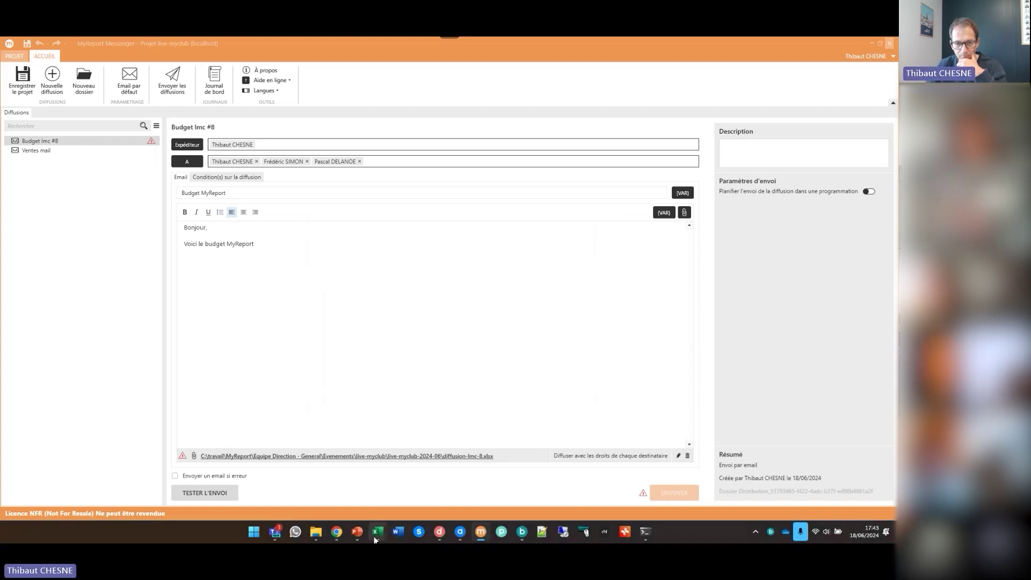
mouse_move(376, 534)
left_click(478, 462)
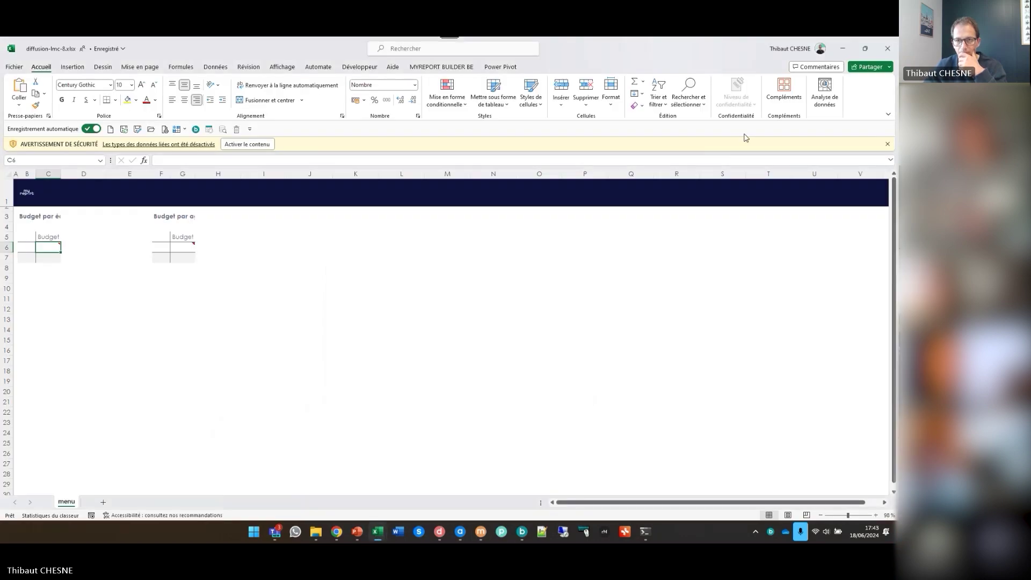
left_click(887, 50)
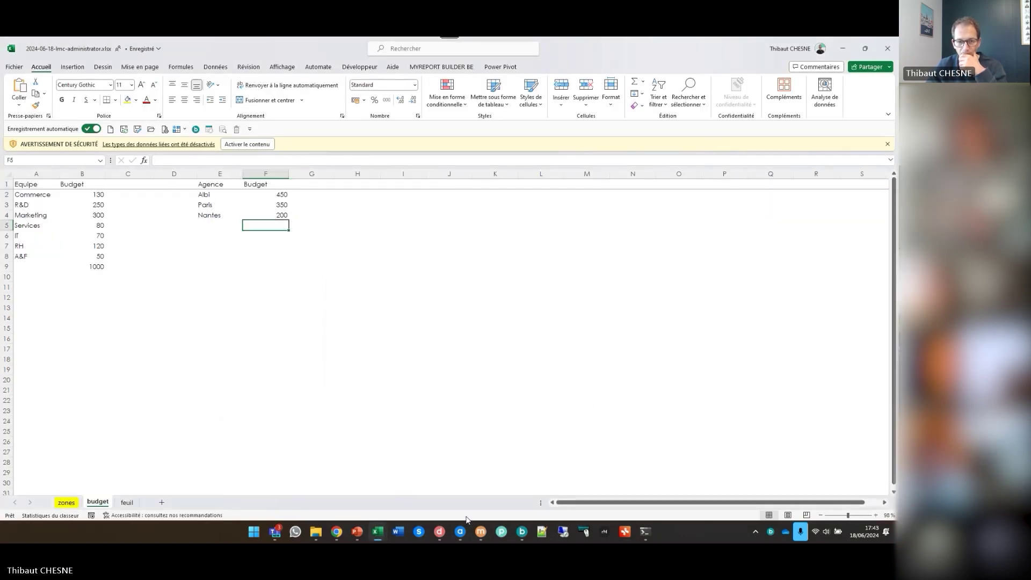
left_click(481, 532)
left_click(27, 150)
left_click(137, 143)
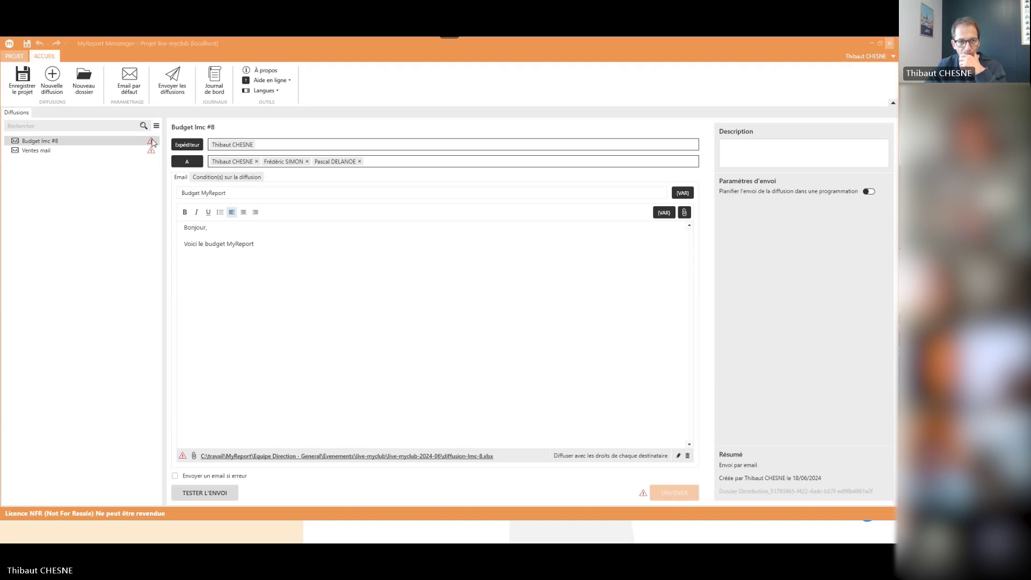
Read the incident details explaining why the Budget lmc #8 diffusion is invalid
left_click(152, 142)
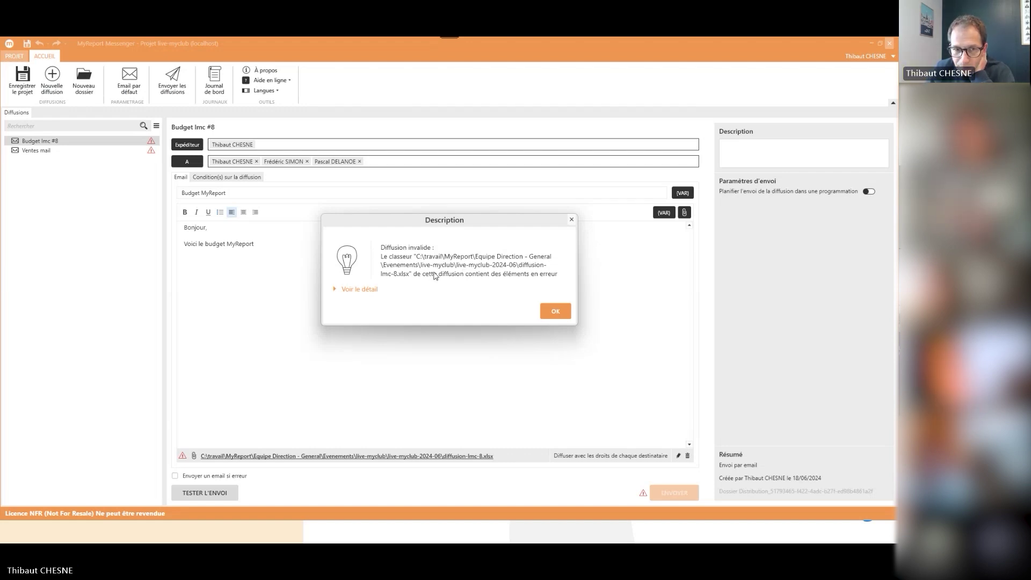
left_click(358, 290)
left_click(555, 369)
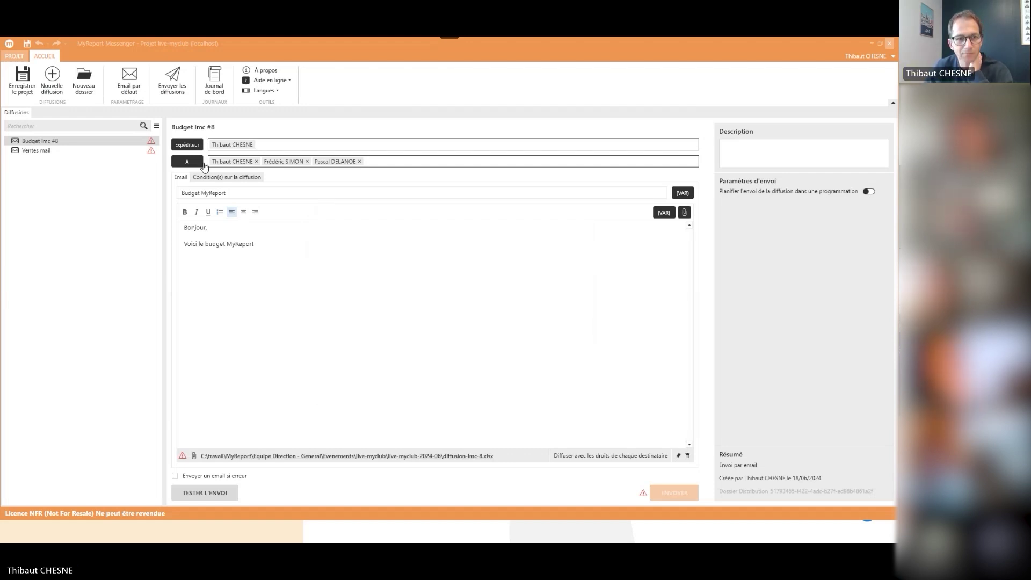
Reopen the live-myclub project with its password and select the Budget lmc #8 diffusion again
left_click(16, 56)
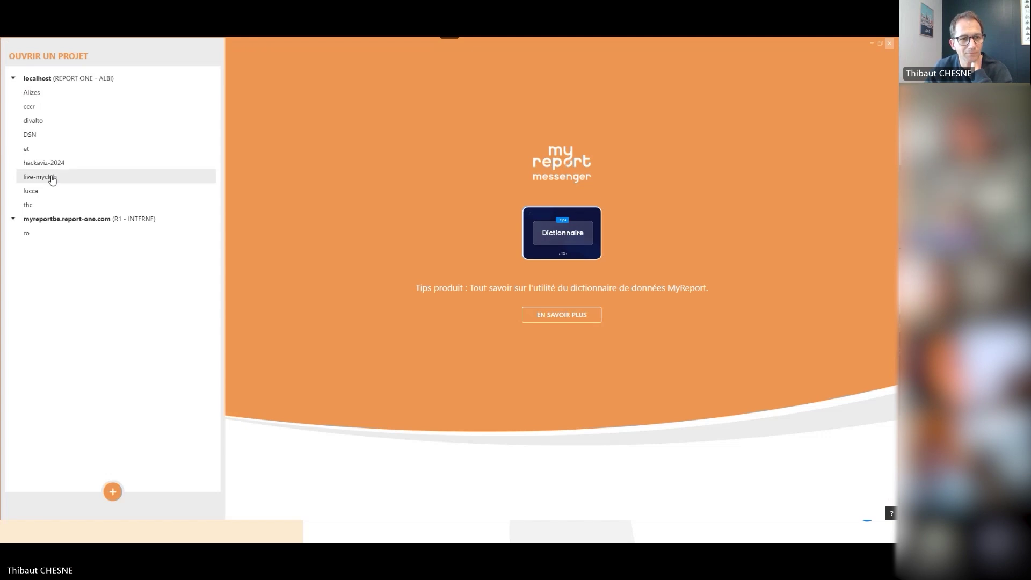
left_click(48, 177)
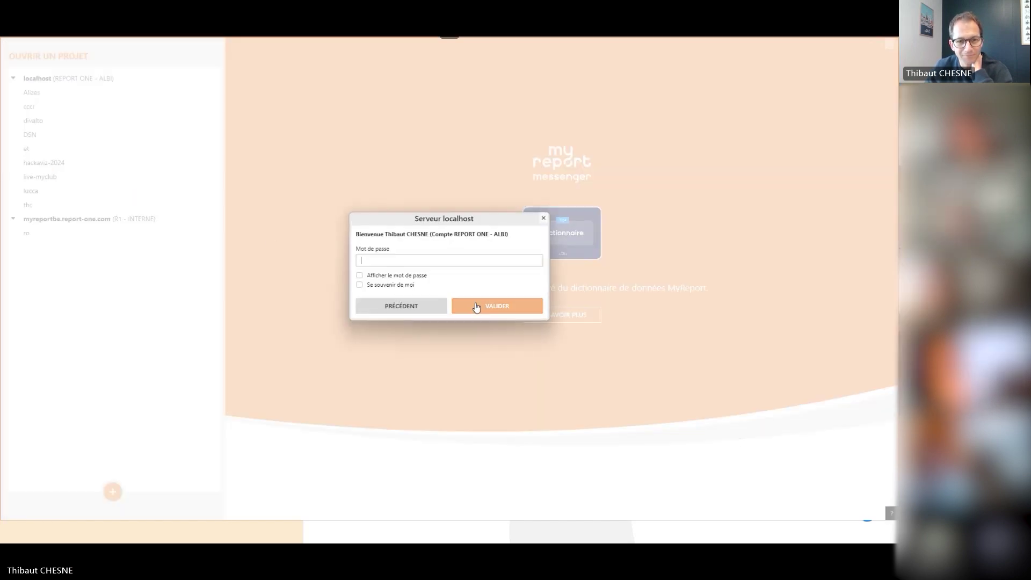
left_click(476, 306)
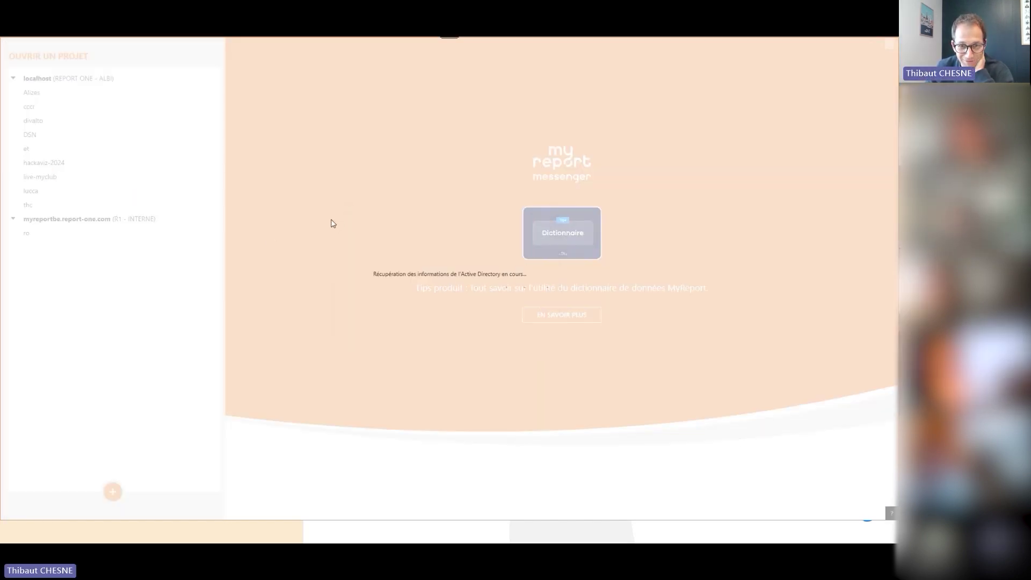
left_click(61, 142)
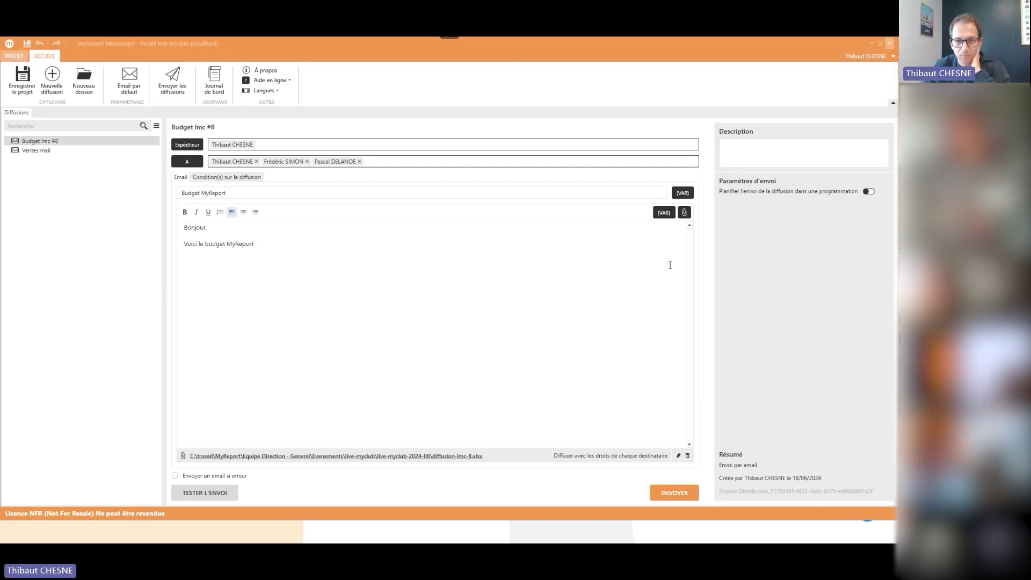
left_click(684, 212)
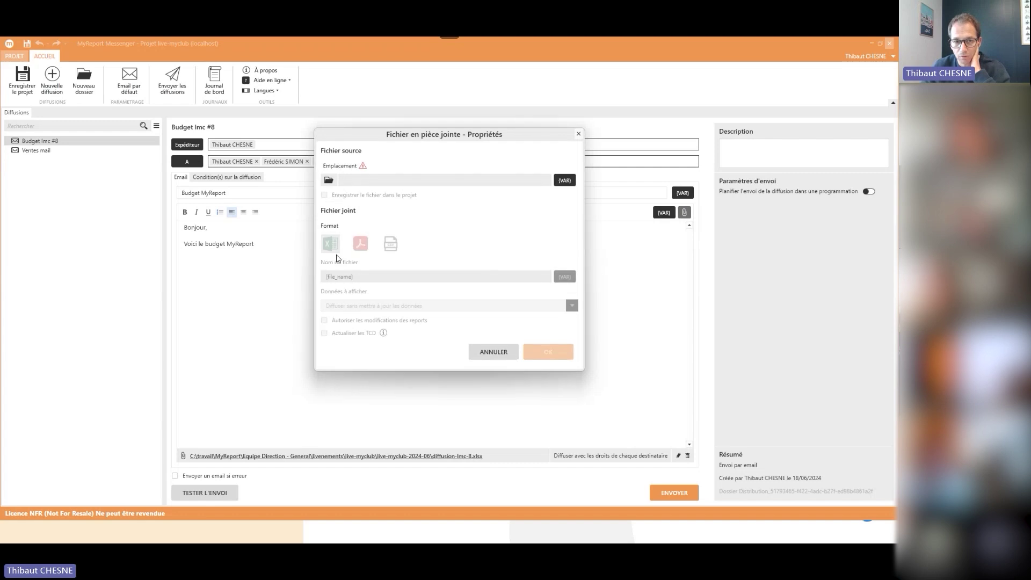
left_click(487, 352)
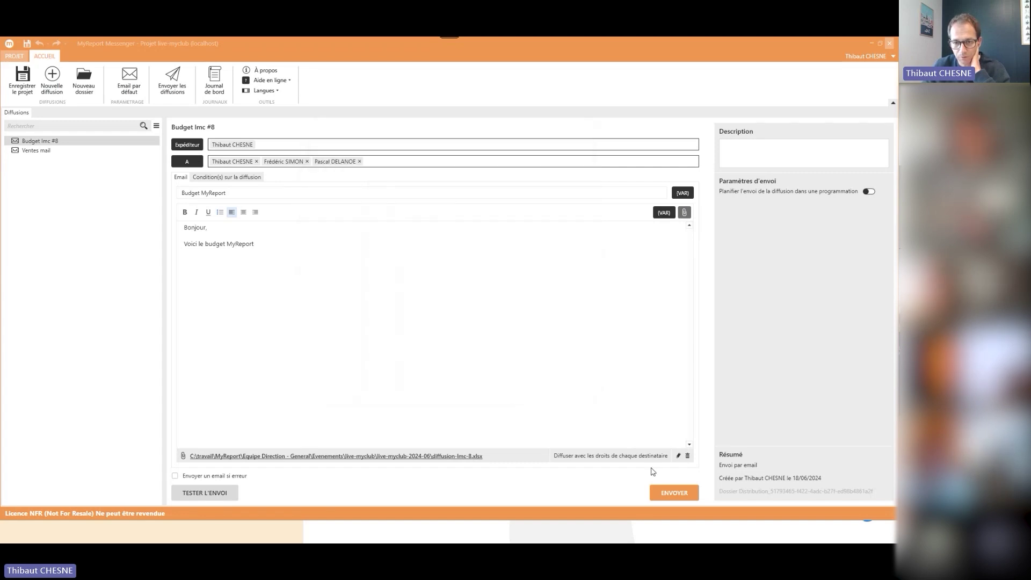
left_click(676, 454)
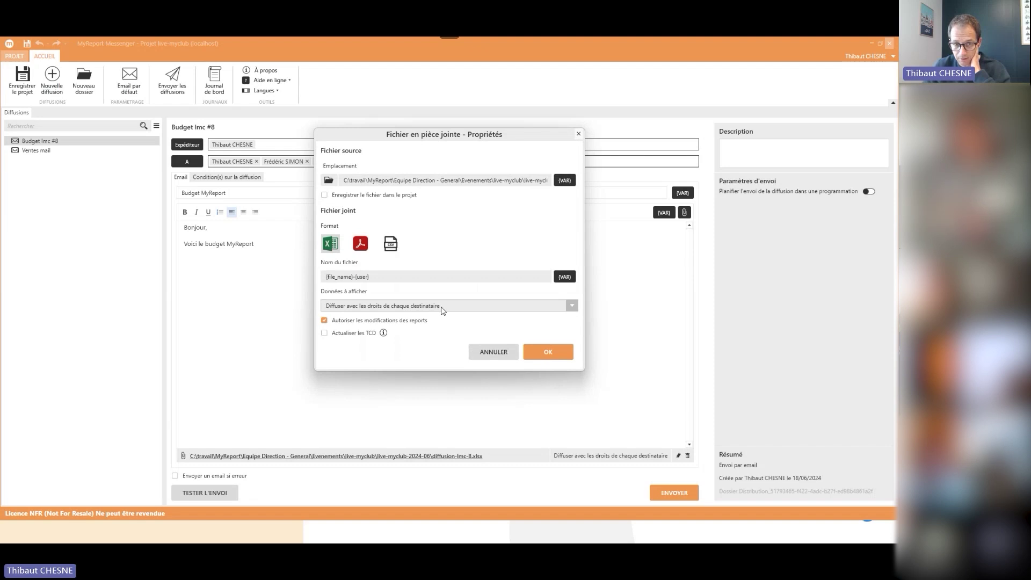
left_click(492, 352)
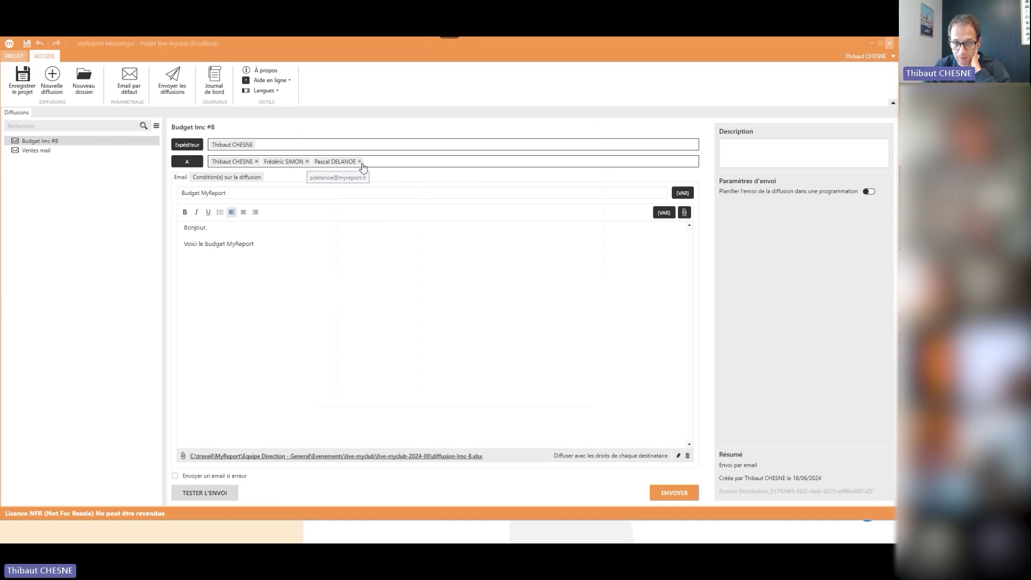
Run a confirmed test send of Budget lmc #8 and close the Expédition window once Terminé
left_click(217, 497)
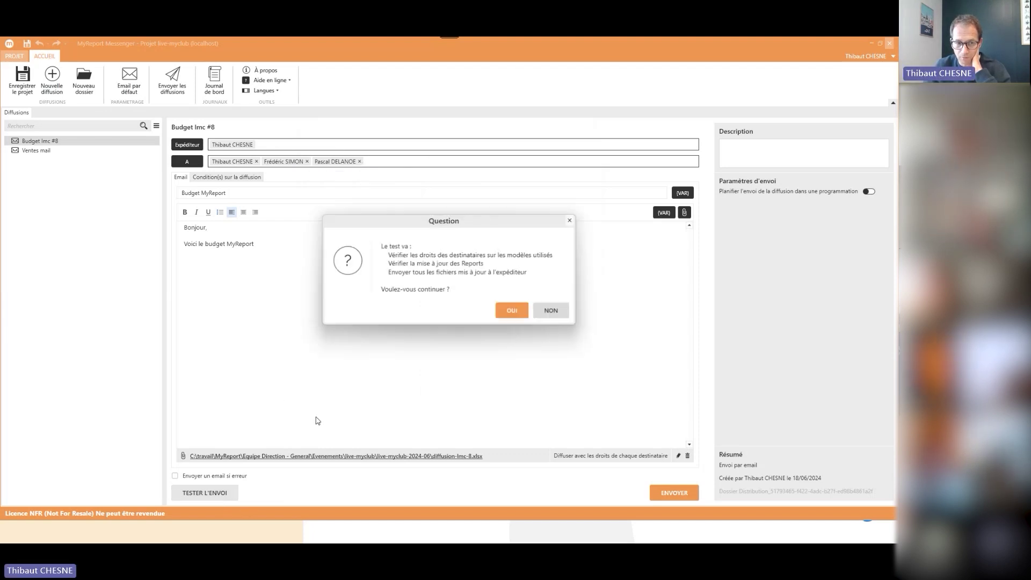
left_click(510, 315)
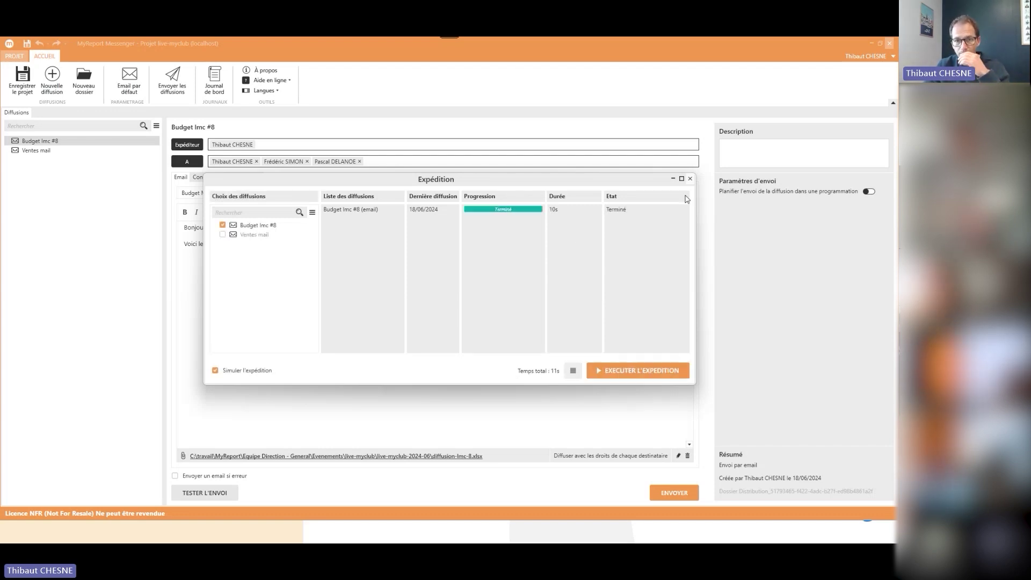
left_click(690, 180)
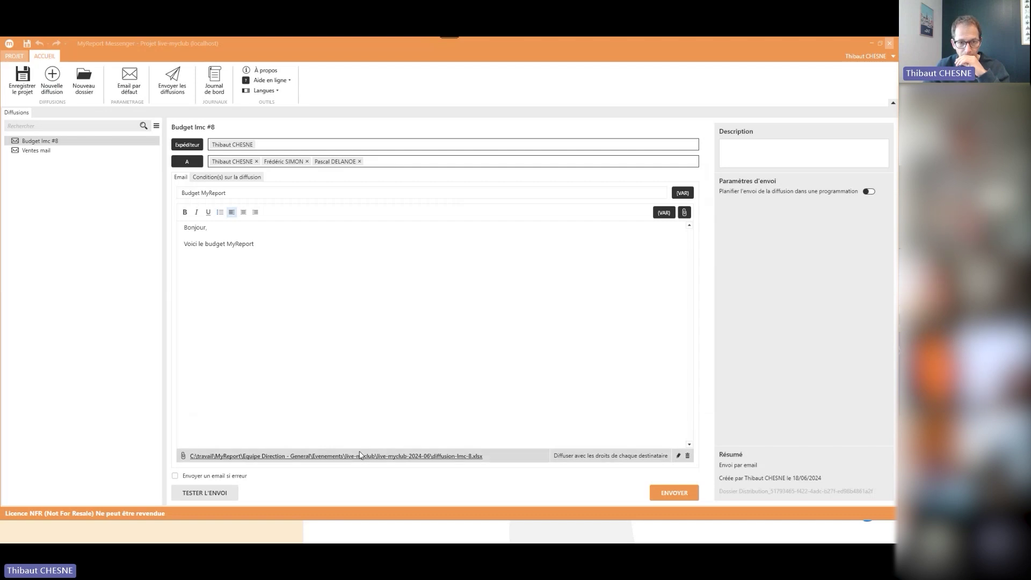
mouse_move(370, 542)
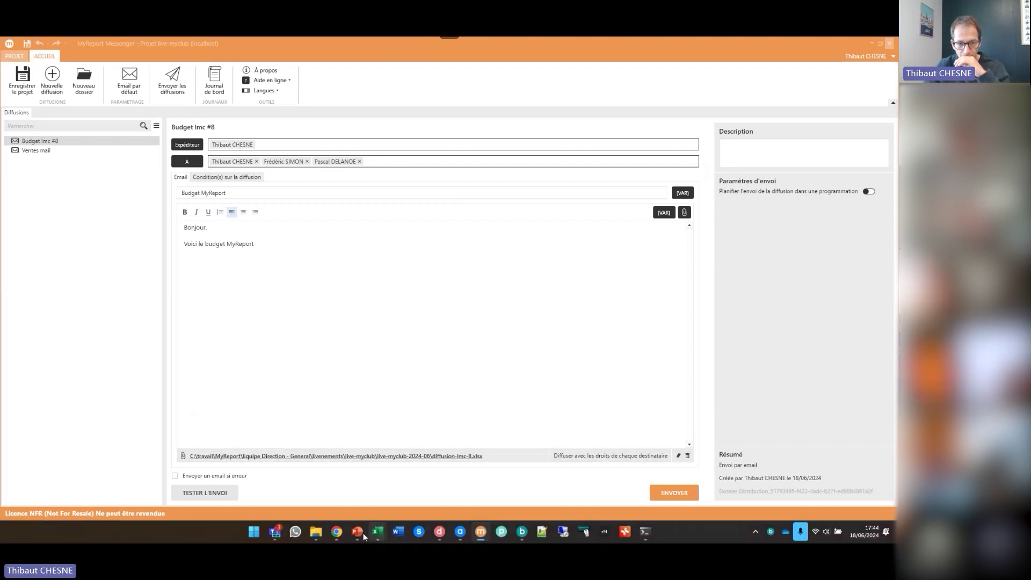
In Outlook Web, open the [TEST] Budget MyReport emails and preview an attached budget workbook
left_click(332, 534)
left_click(30, 51)
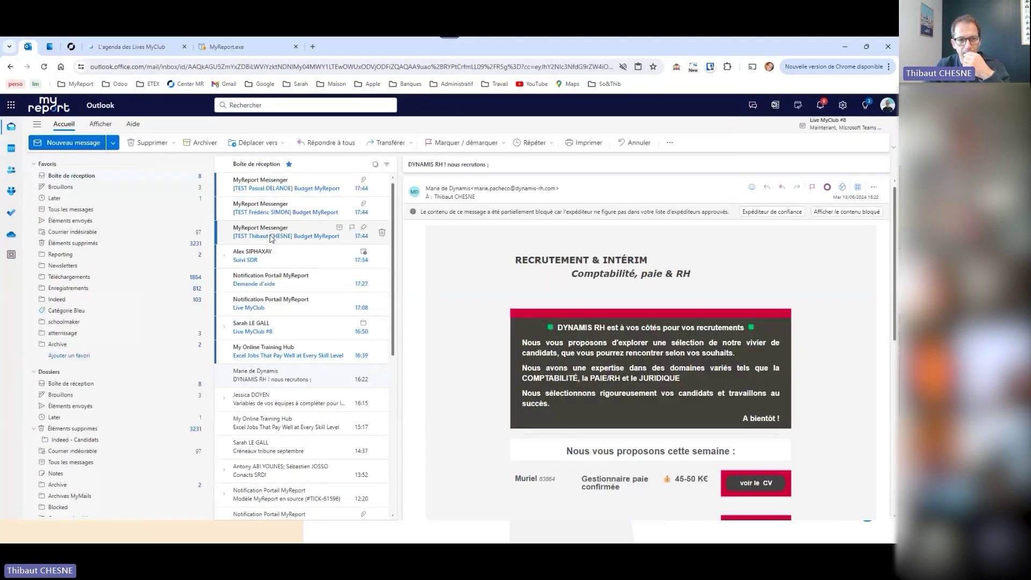
left_click(272, 238)
left_click(288, 192)
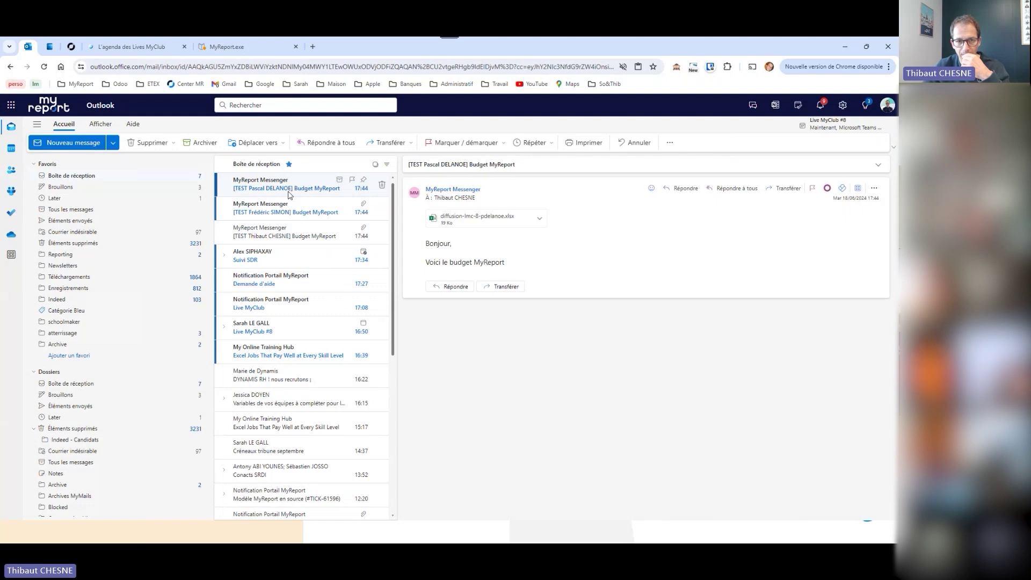
left_click(464, 224)
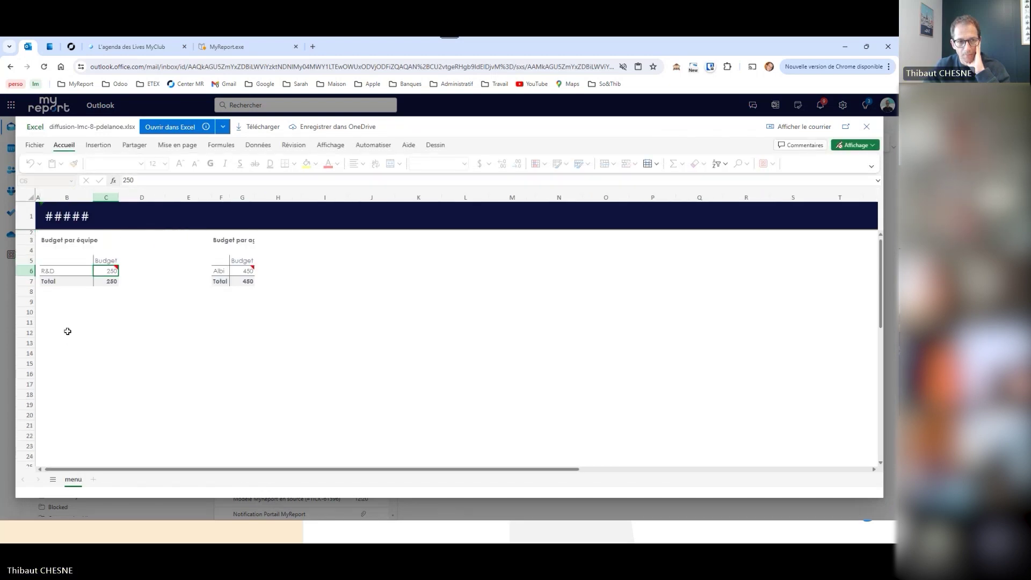
Compare each test recipient's budget workbook, checking the Albi value of 450 in G6
left_click(237, 287)
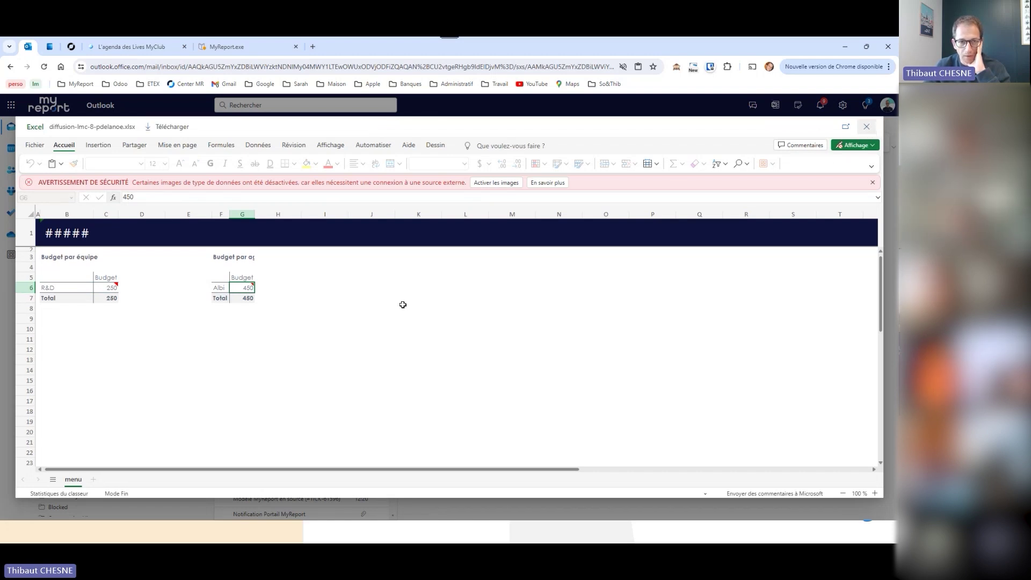
key("Escape")
left_click(261, 216)
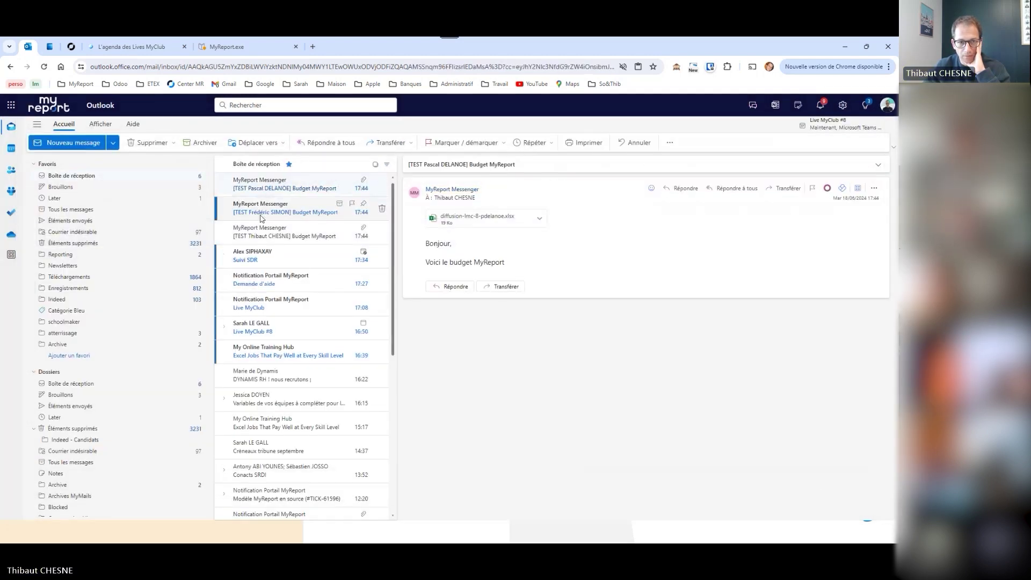
left_click(461, 218)
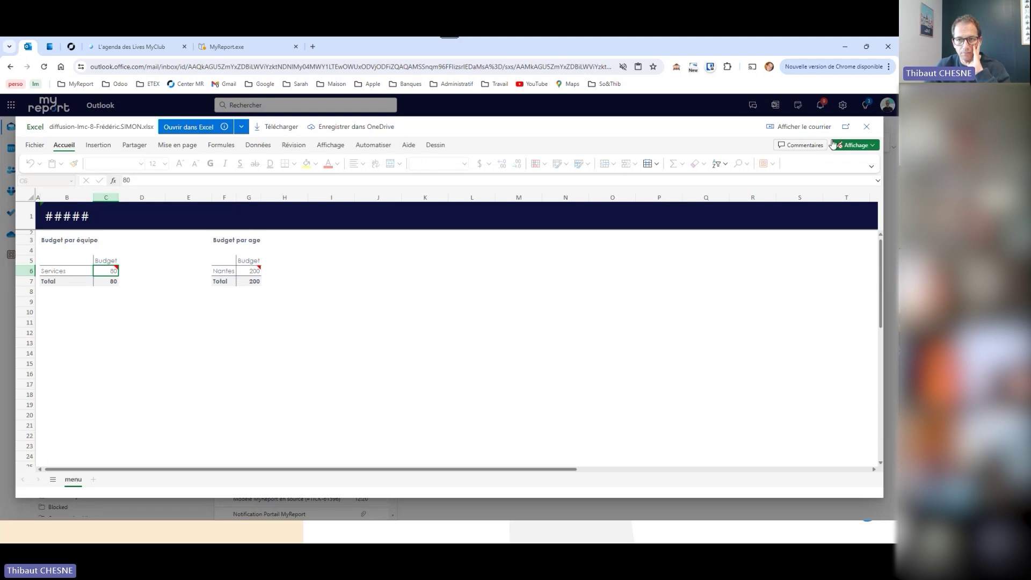
key("Escape")
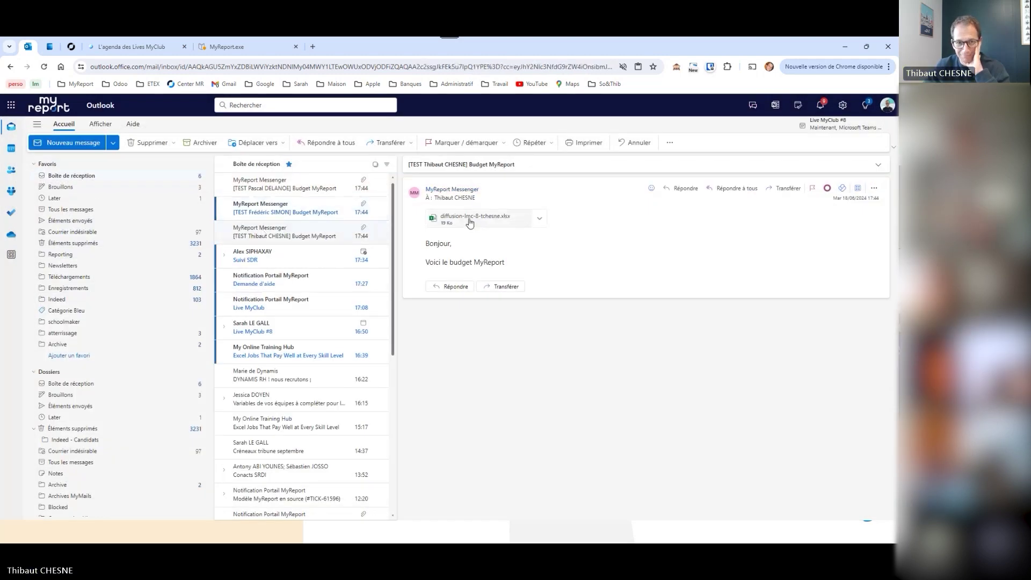
left_click(469, 223)
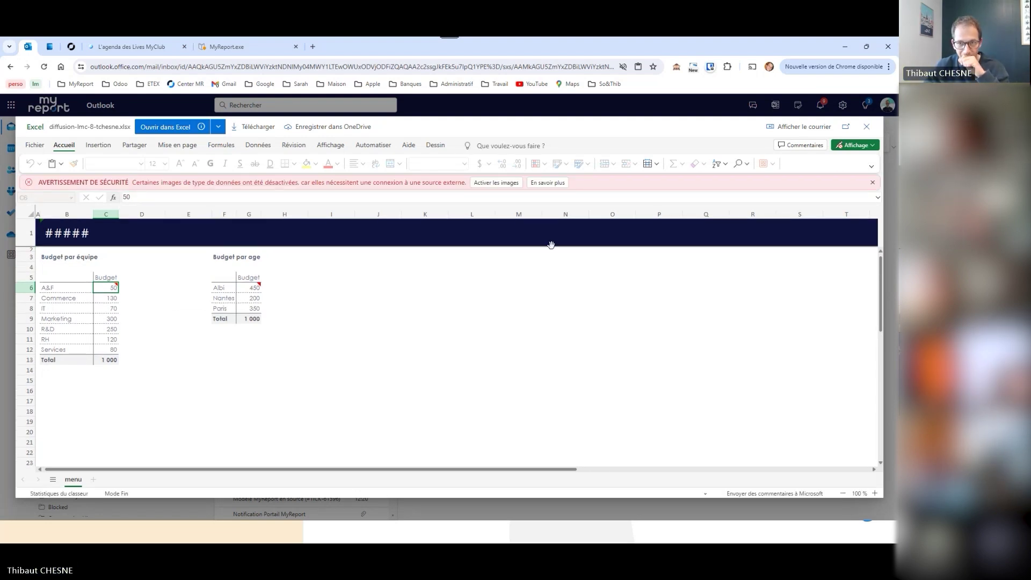
Close the workbook viewer and return to MyReport Administrator's project users
left_click(866, 129)
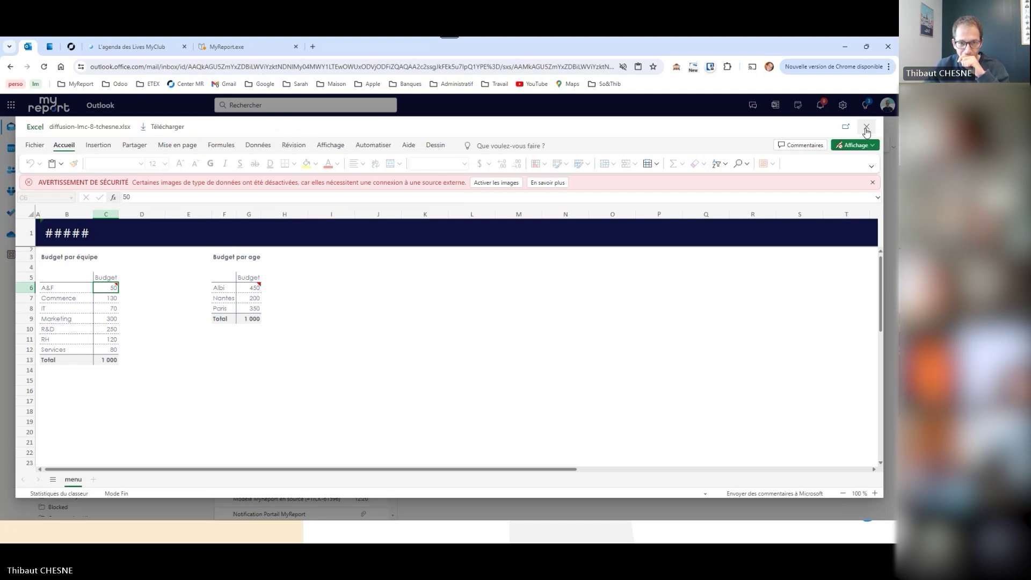
key("alt+Tab")
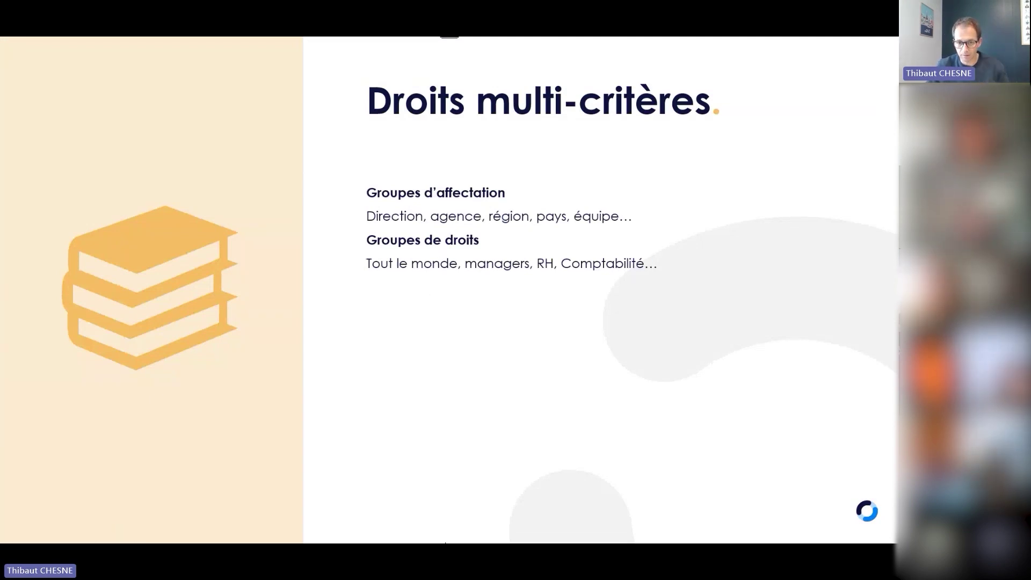
mouse_move(471, 532)
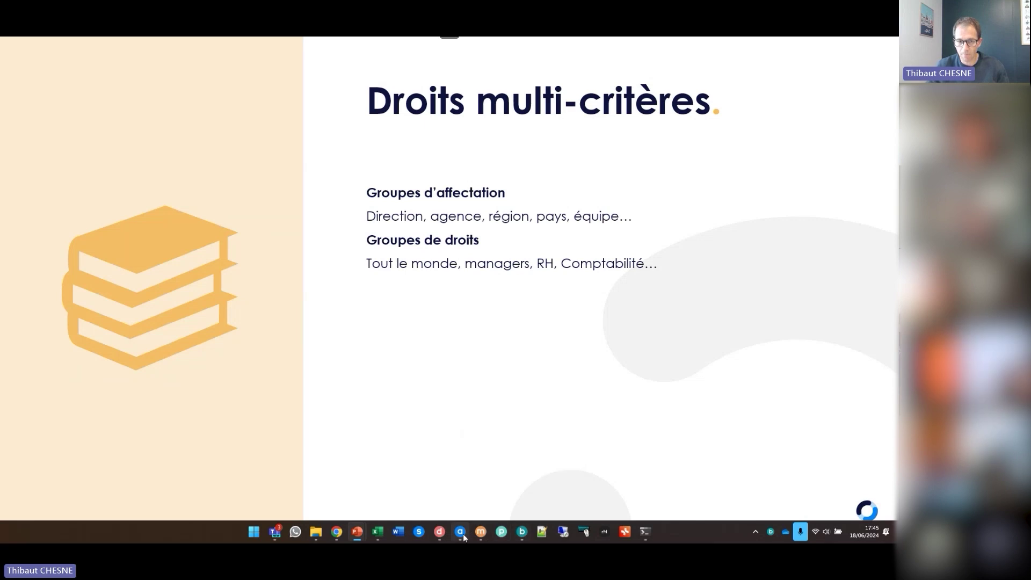
left_click(465, 537)
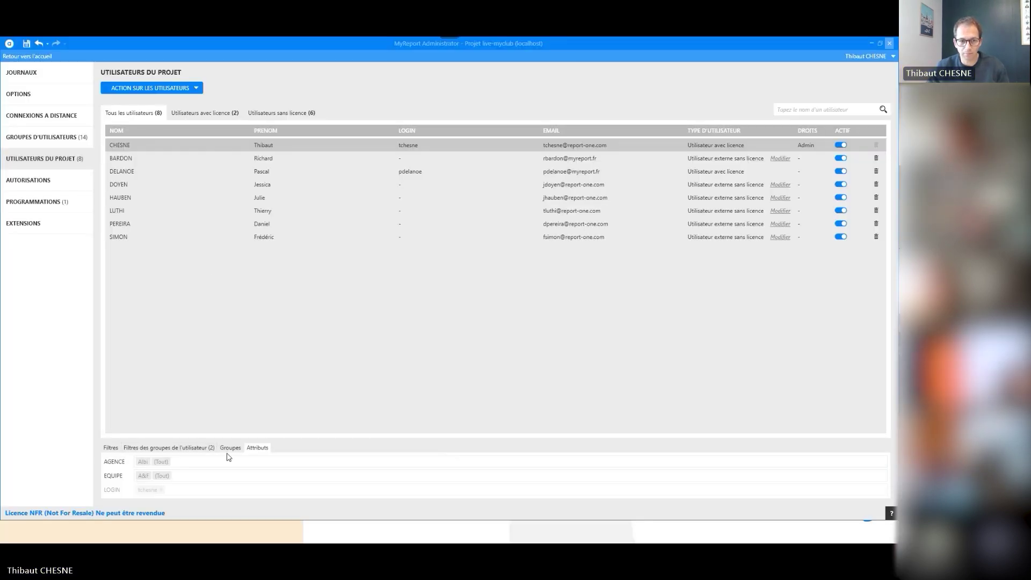
List the user groups' attributes and check the AGENCE values of Agence Paris, Nantes and Albi
left_click(43, 137)
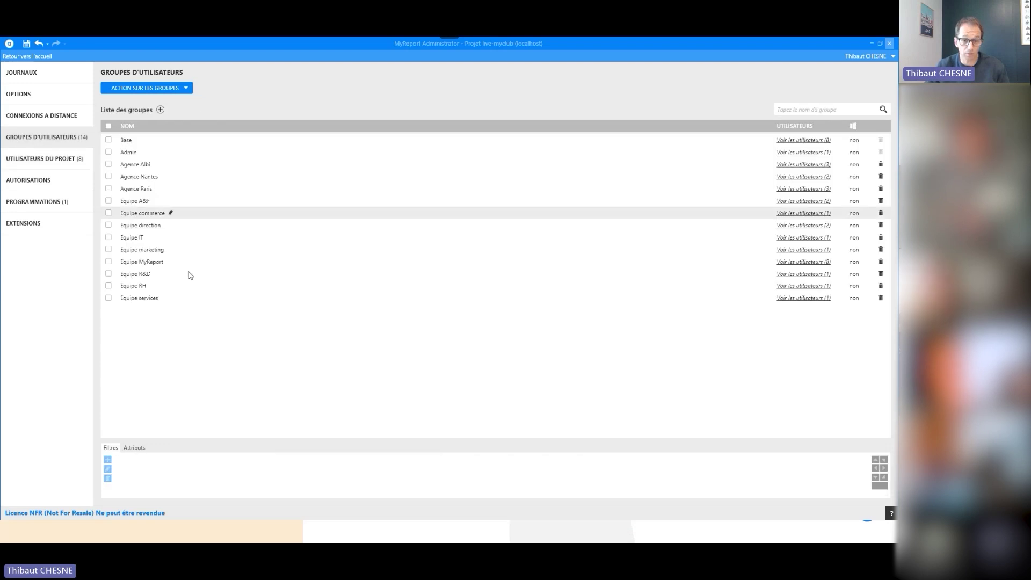
left_click(137, 445)
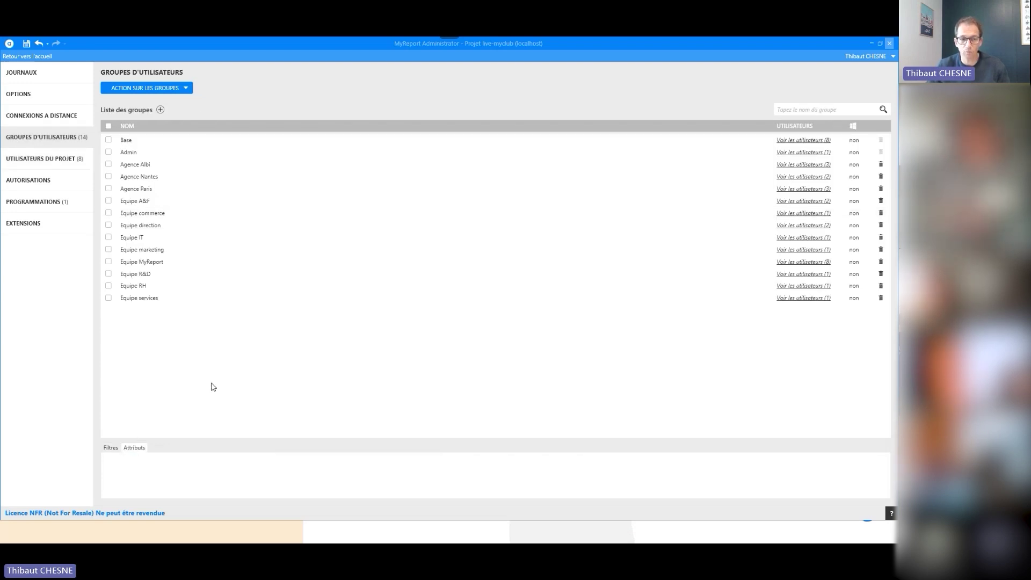
left_click(156, 190)
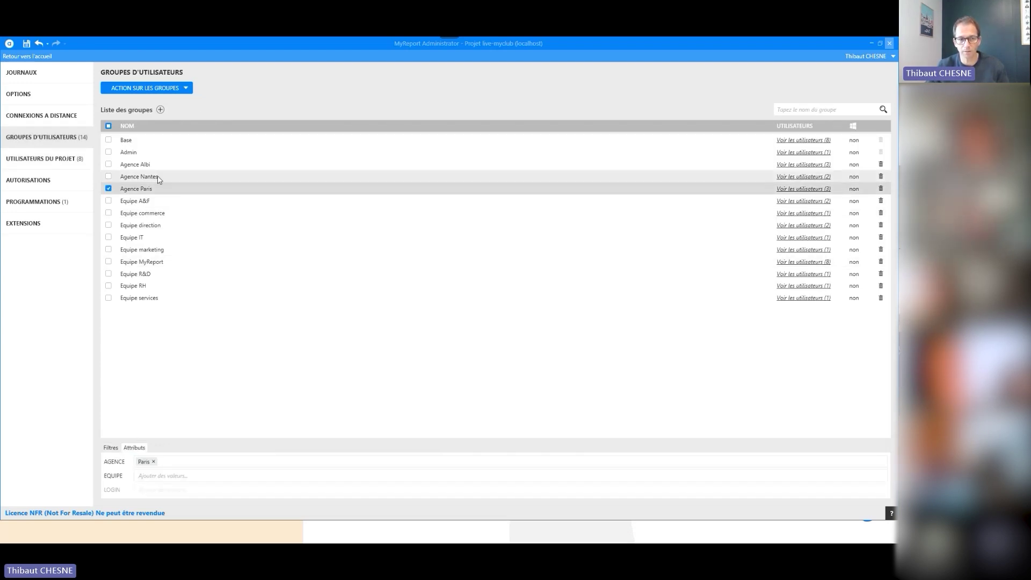
left_click(158, 179)
left_click(146, 167)
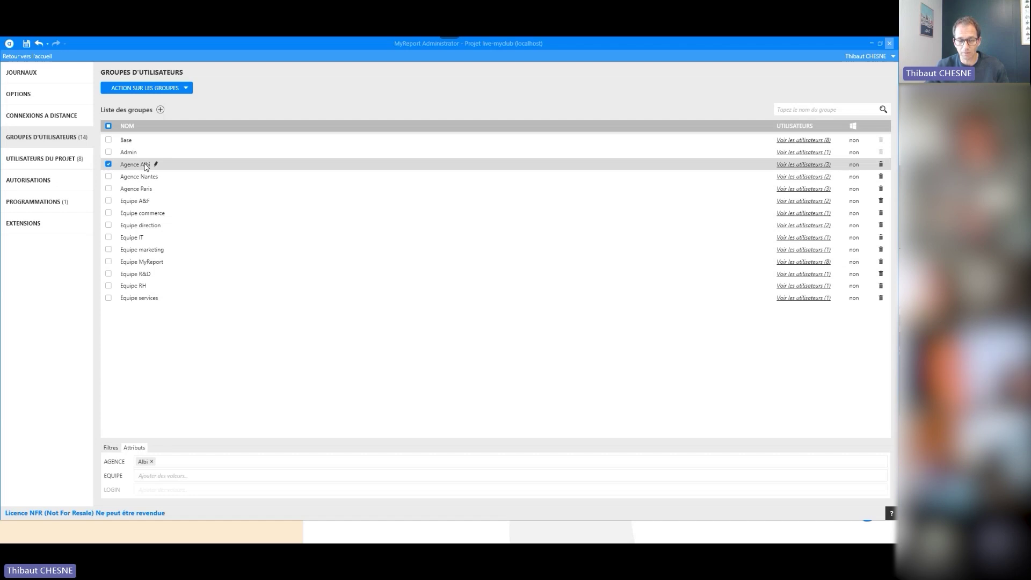